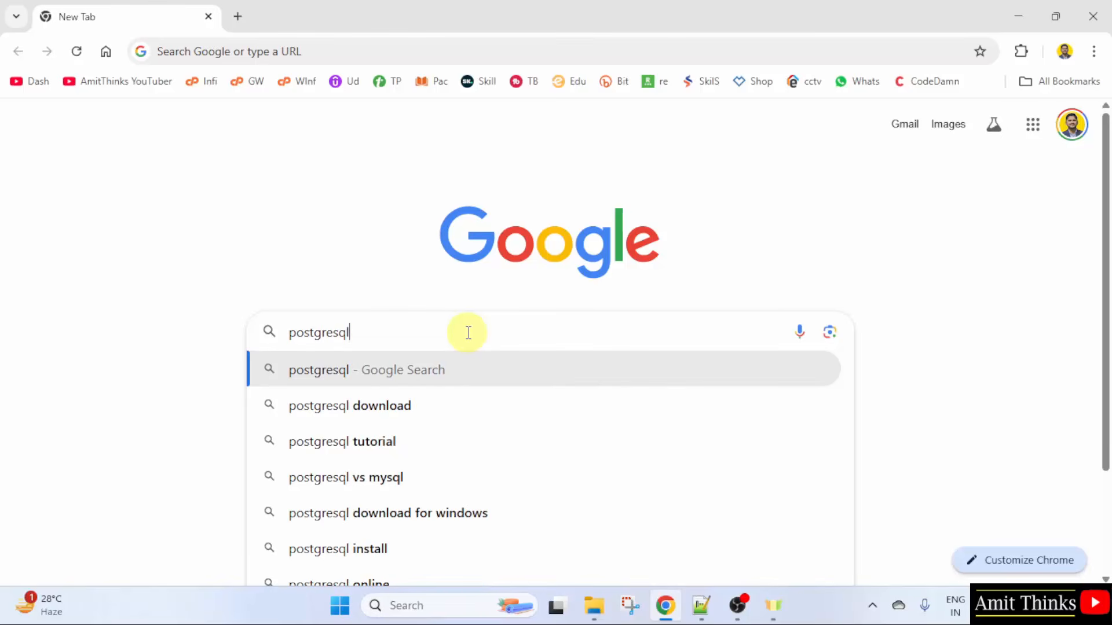
Step: Search for postgresql and open the official site's Windows downloads page
{"action": "key", "text": "Return"}
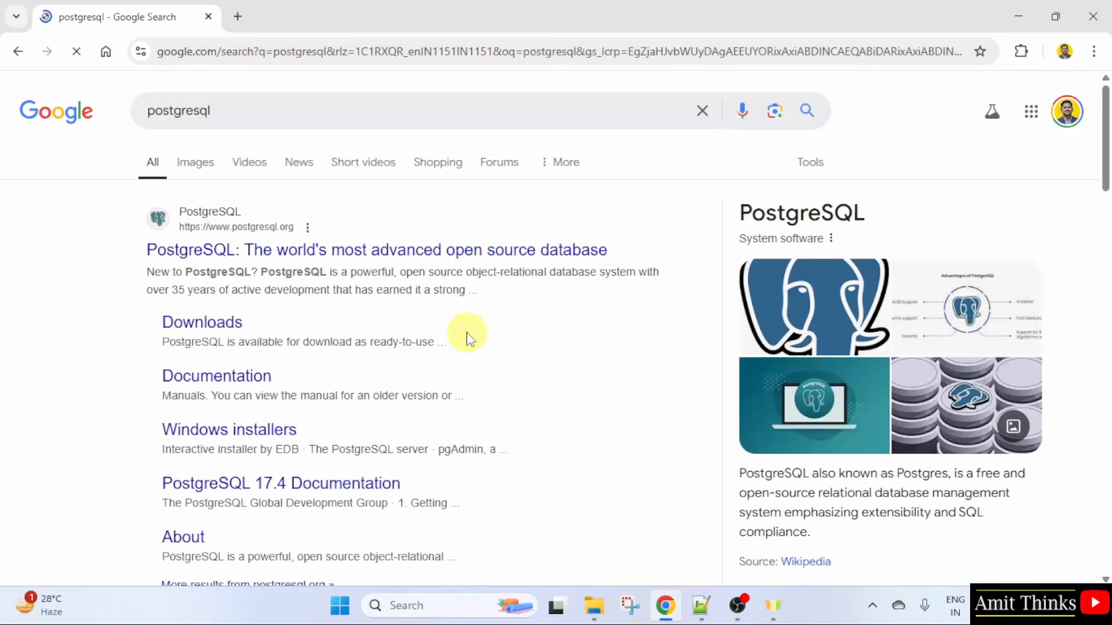
{"action": "left_click", "coordinate": [386, 255]}
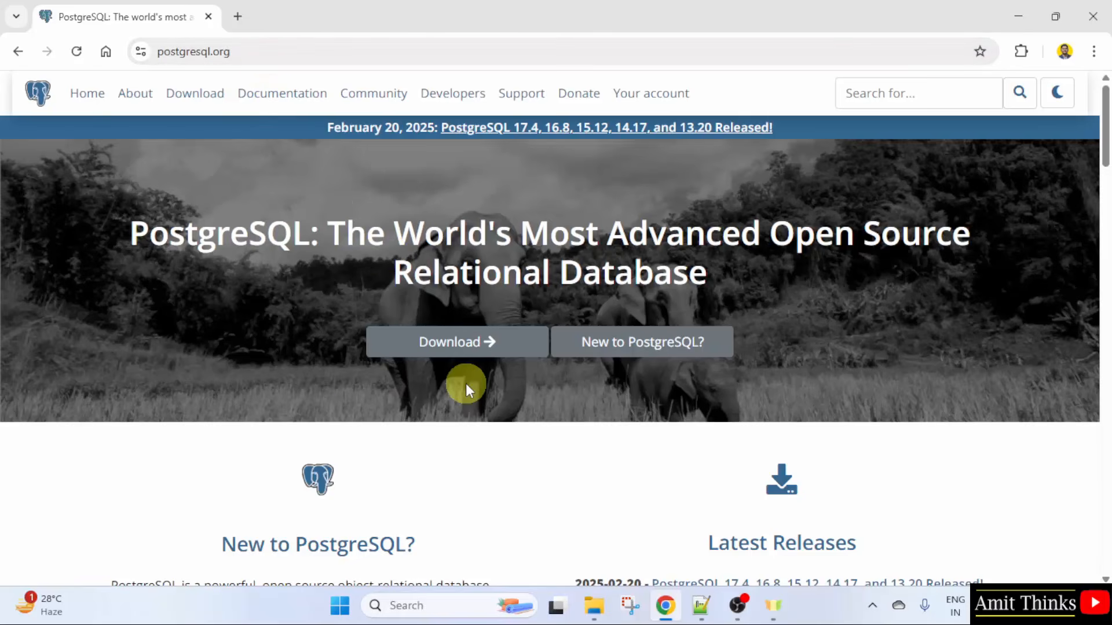
{"action": "left_click", "coordinate": [512, 350]}
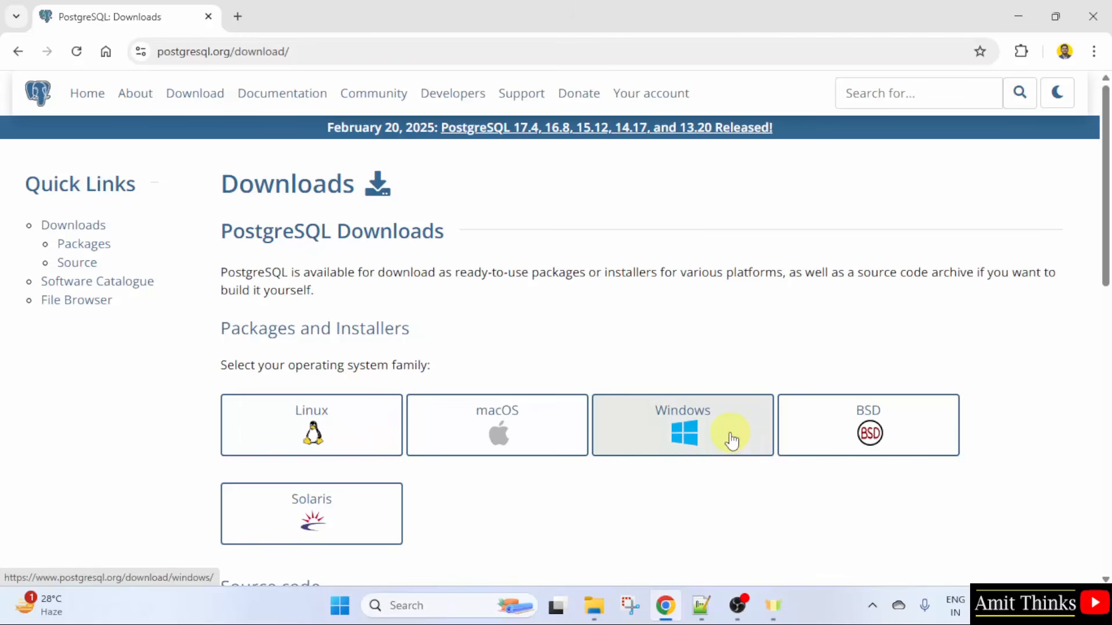
{"action": "left_click", "coordinate": [731, 439]}
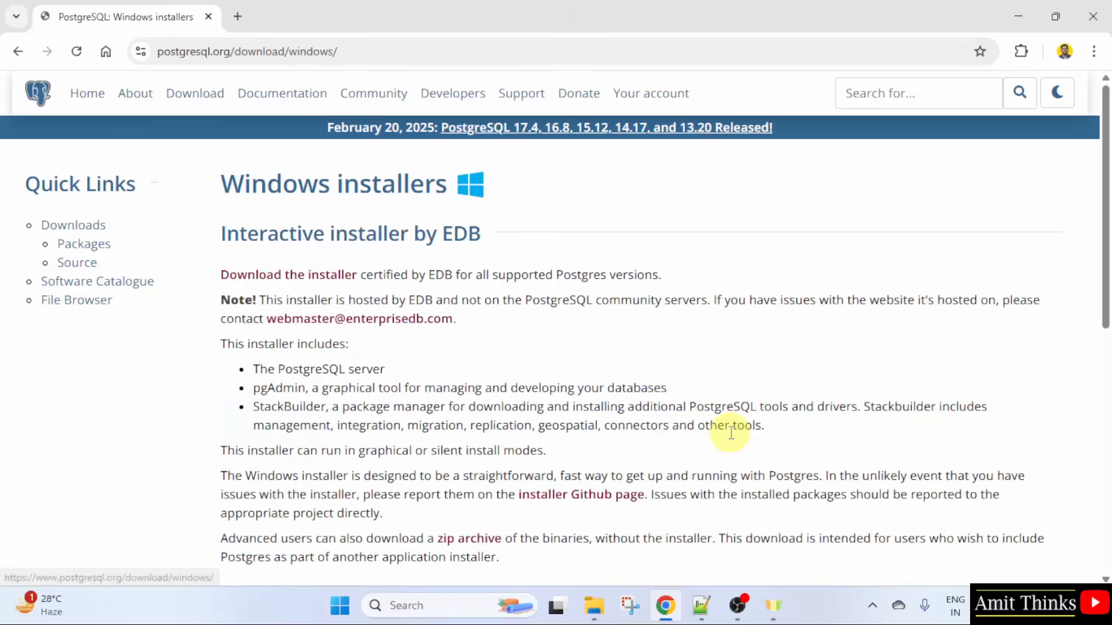
Step: Follow the EDB installer link and download PostgreSQL 17.4 for Windows x86-64
{"action": "double_click", "coordinate": [294, 242]}
{"action": "left_click_drag", "start_coordinate": [294, 242], "coordinate": [550, 256]}
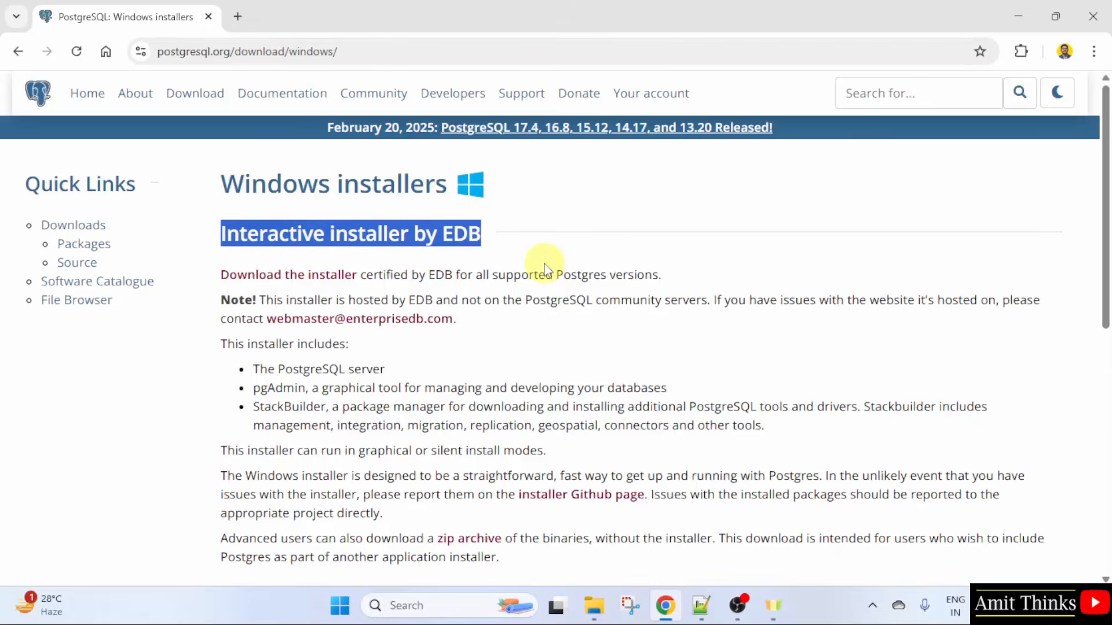
{"action": "left_click", "coordinate": [545, 265]}
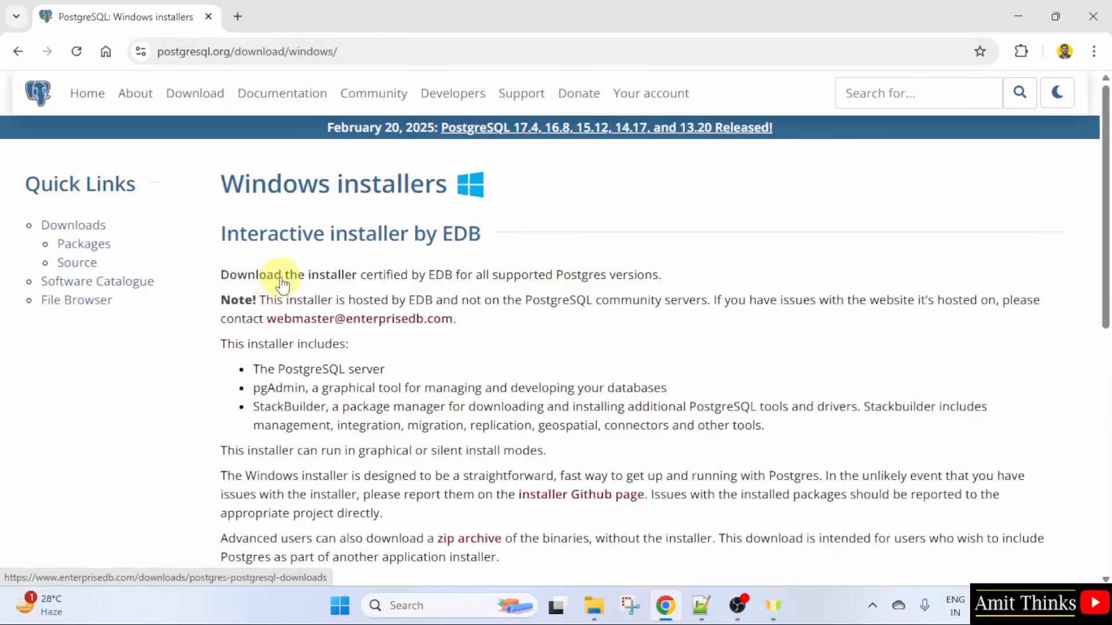
{"action": "double_click", "coordinate": [275, 345]}
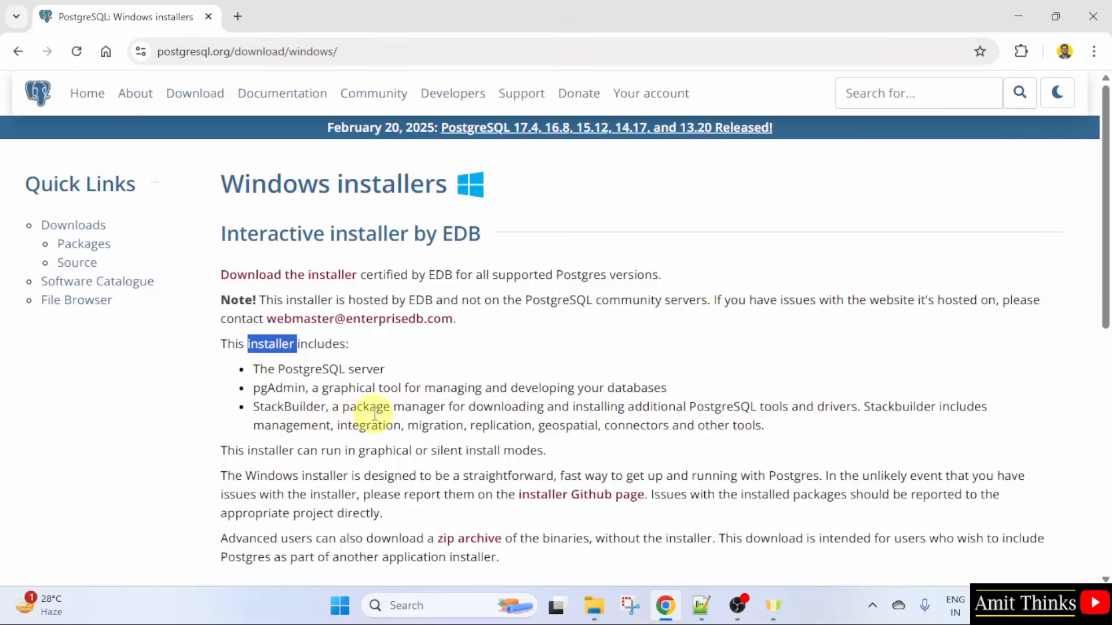
{"action": "left_click", "coordinate": [373, 358]}
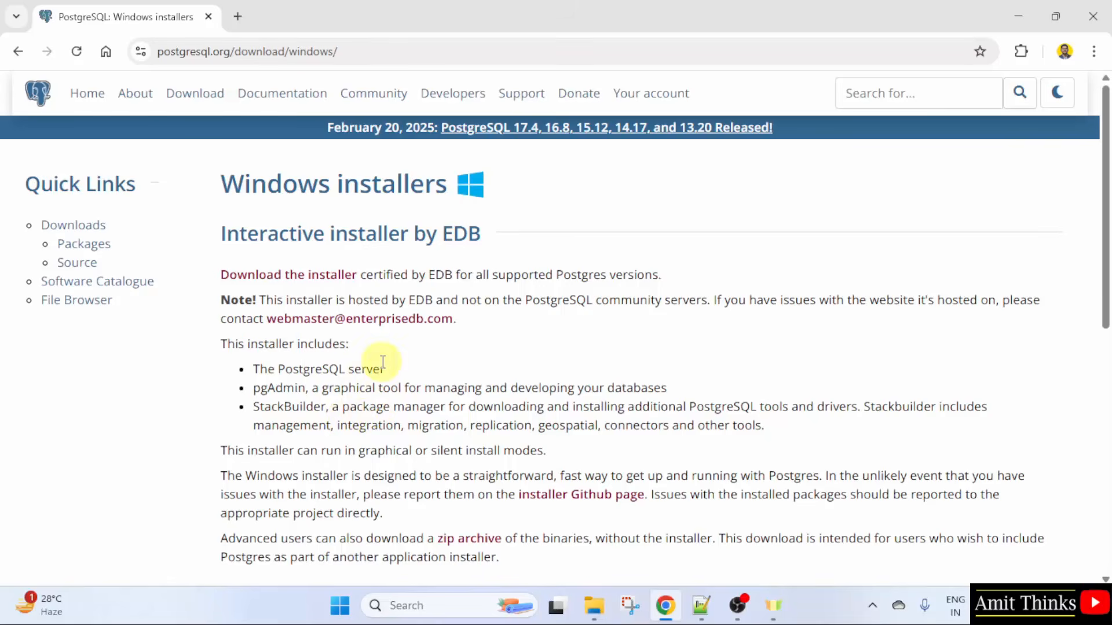
{"action": "left_click", "coordinate": [295, 281]}
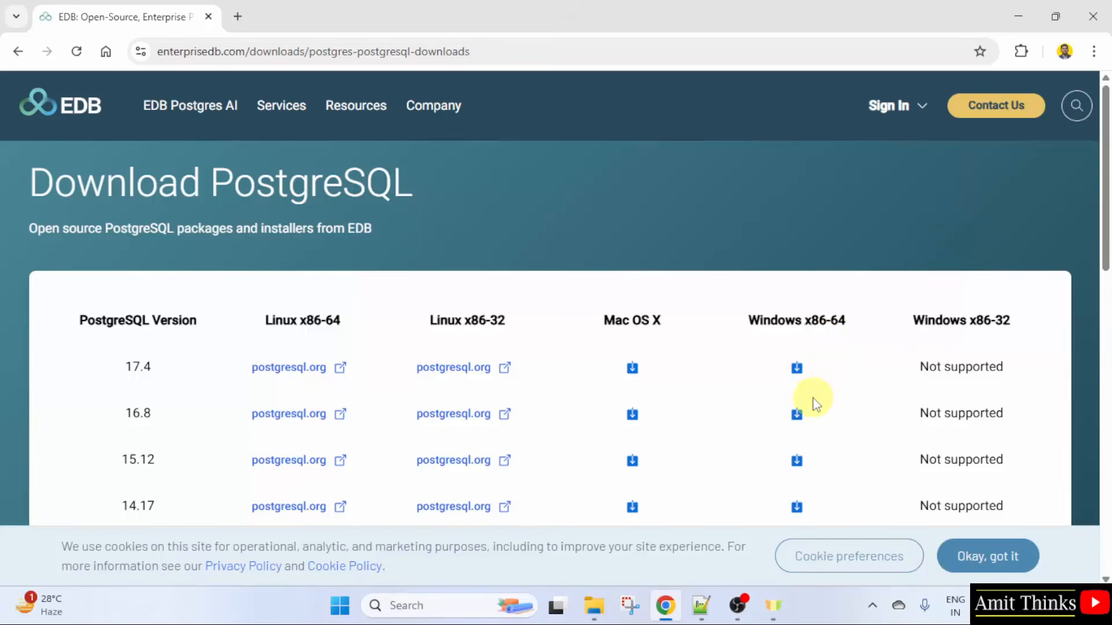
{"action": "left_click", "coordinate": [1007, 565]}
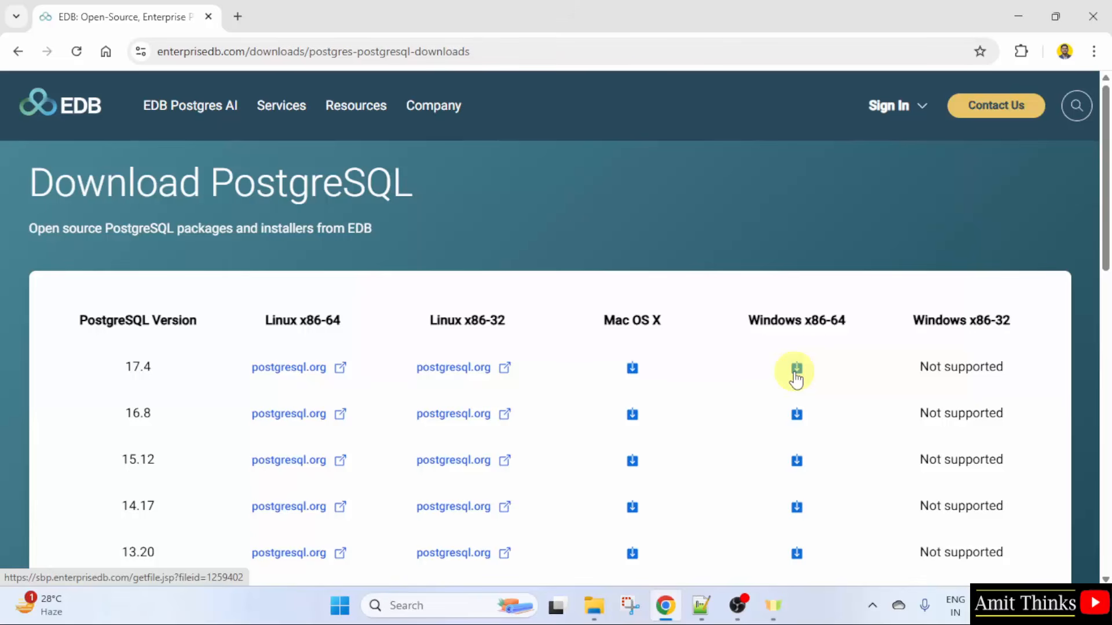
{"action": "left_click", "coordinate": [797, 369]}
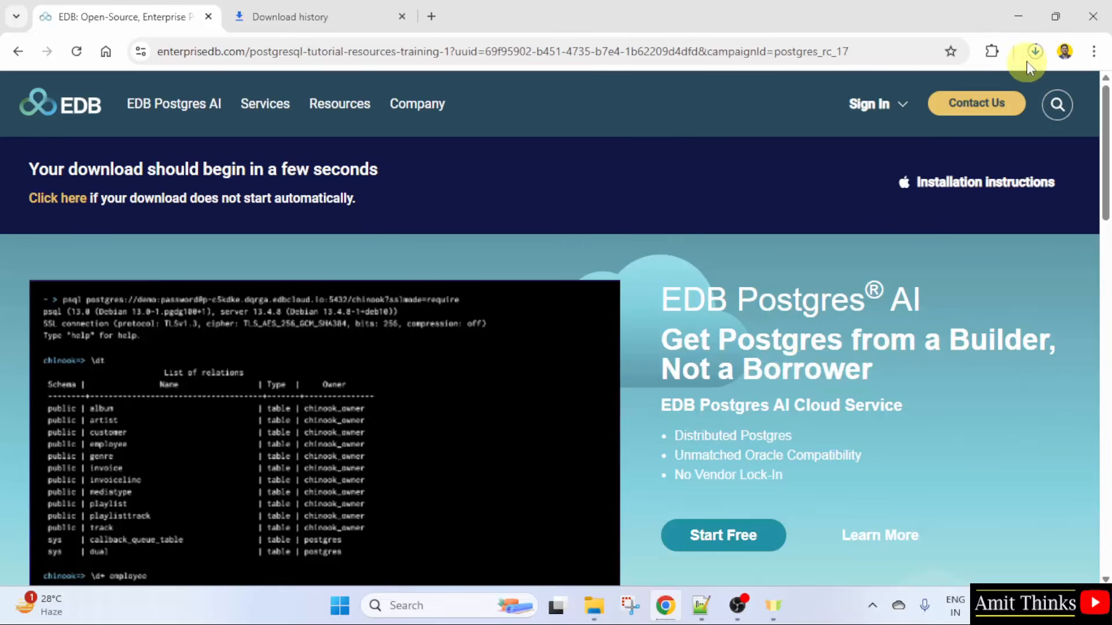
Step: Open the downloaded postgresql-17.4-1-windows-x64.exe installer and minimize the browser
{"action": "left_click", "coordinate": [1035, 52]}
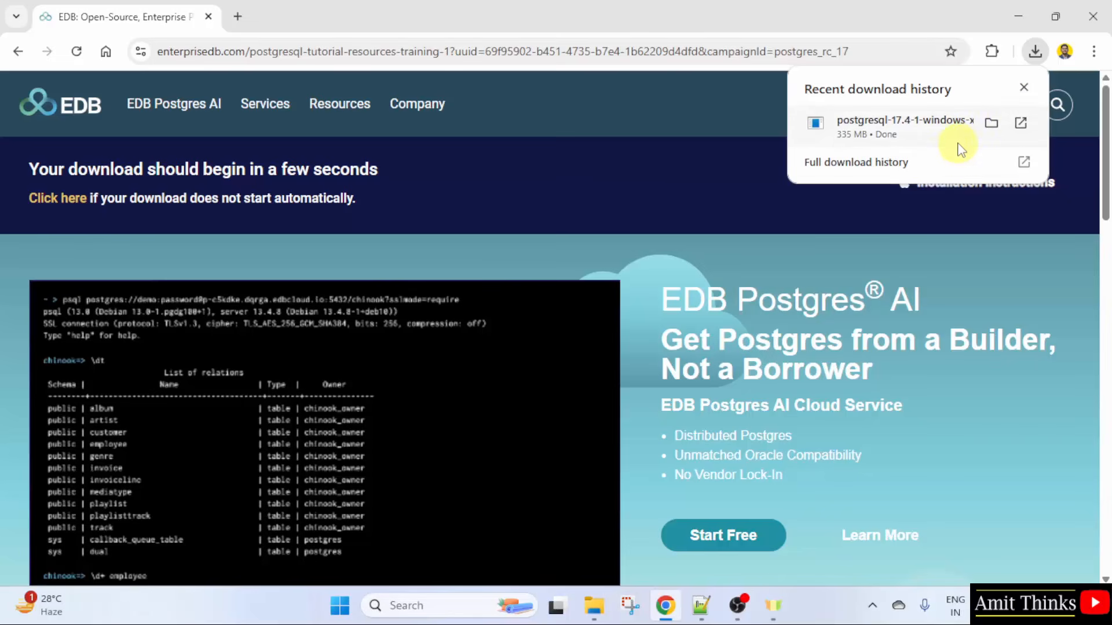
{"action": "right_click", "coordinate": [954, 144]}
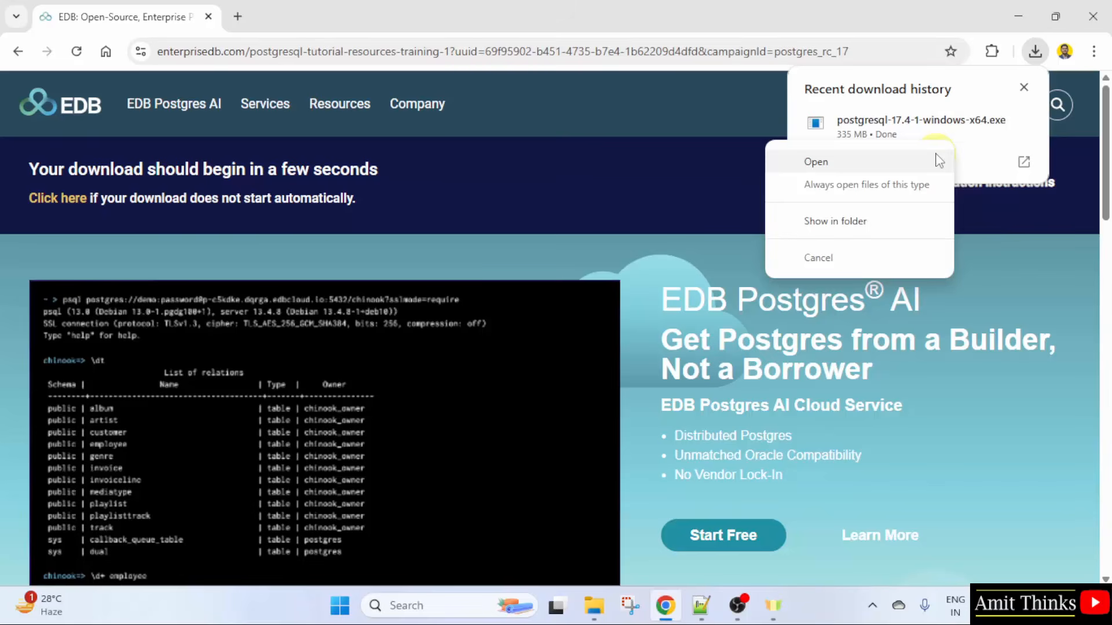
{"action": "left_click", "coordinate": [938, 161]}
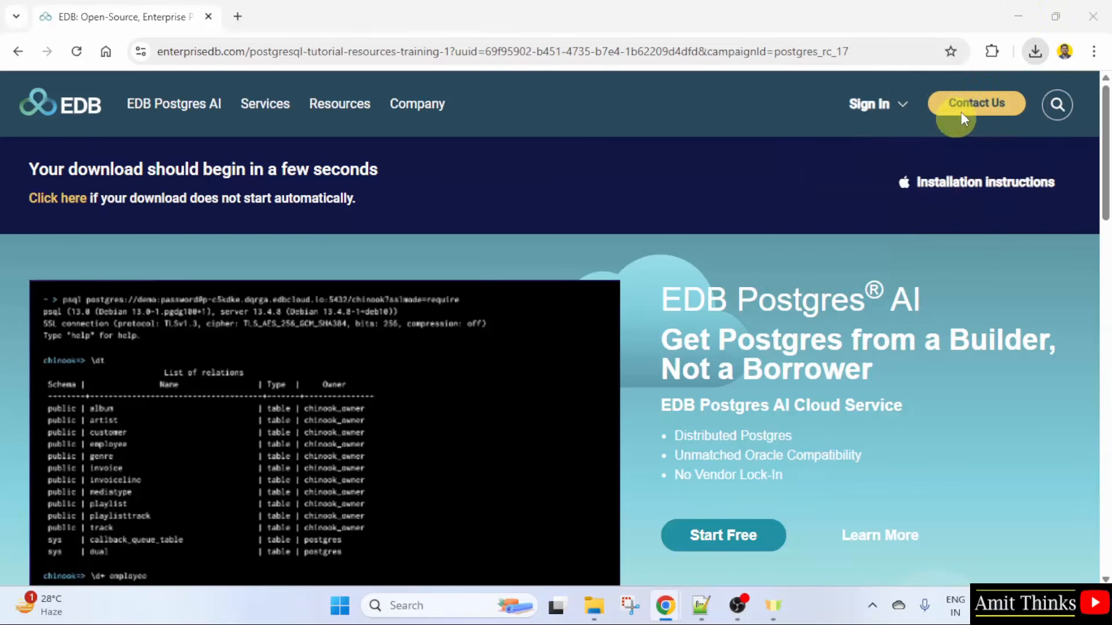
{"action": "left_click", "coordinate": [1025, 18]}
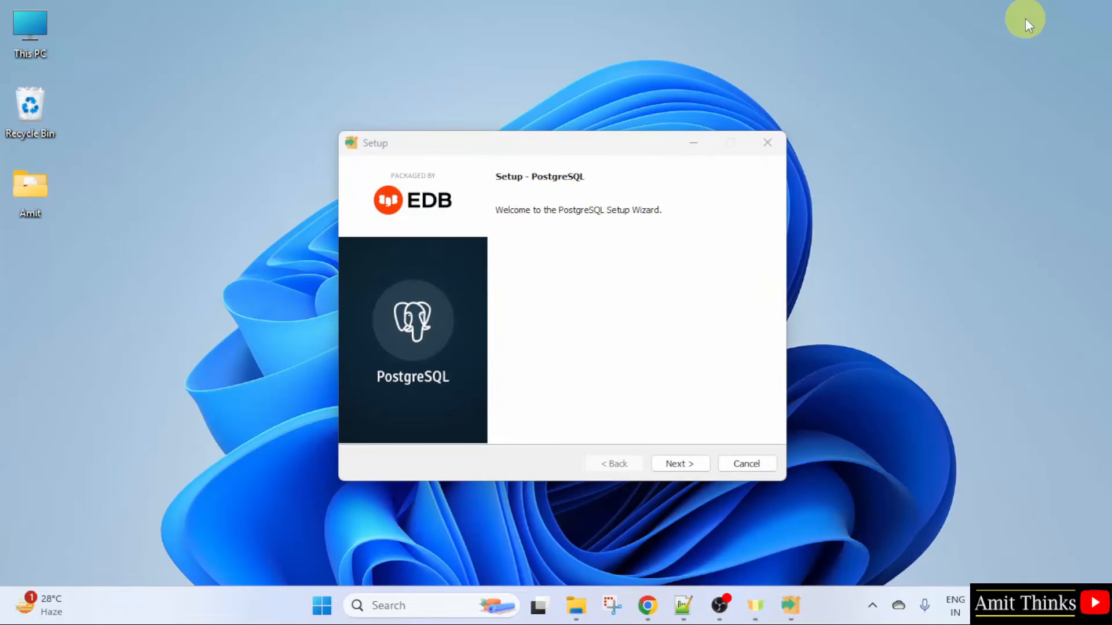
Step: Advance through the setup wizard keeping the default installation directory, all components and the default data directory
{"action": "left_click", "coordinate": [696, 483]}
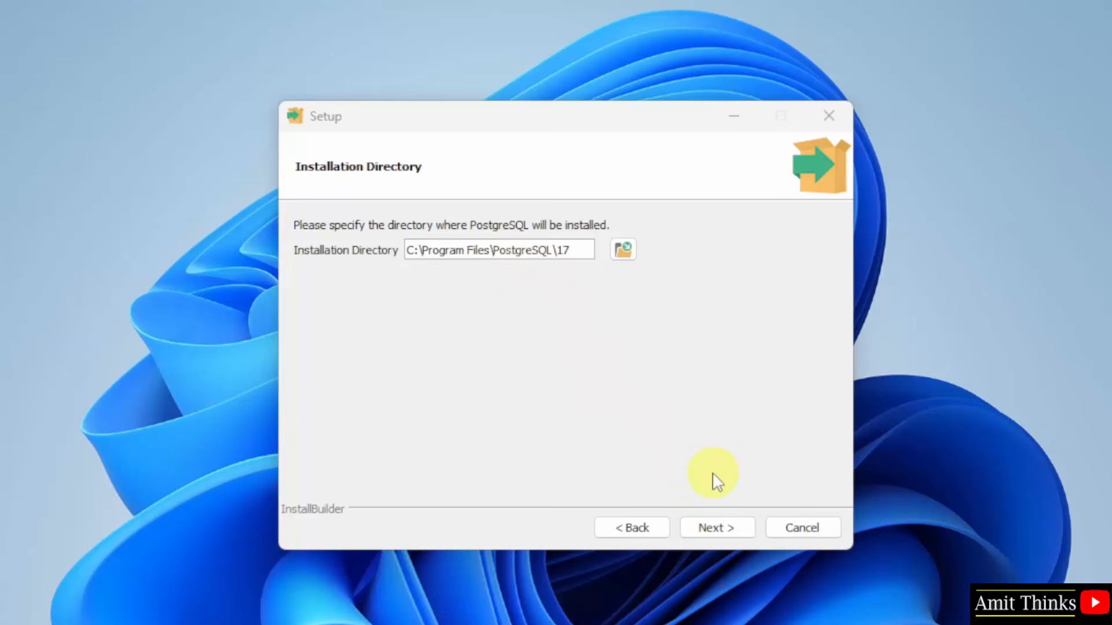
{"action": "left_click", "coordinate": [725, 528]}
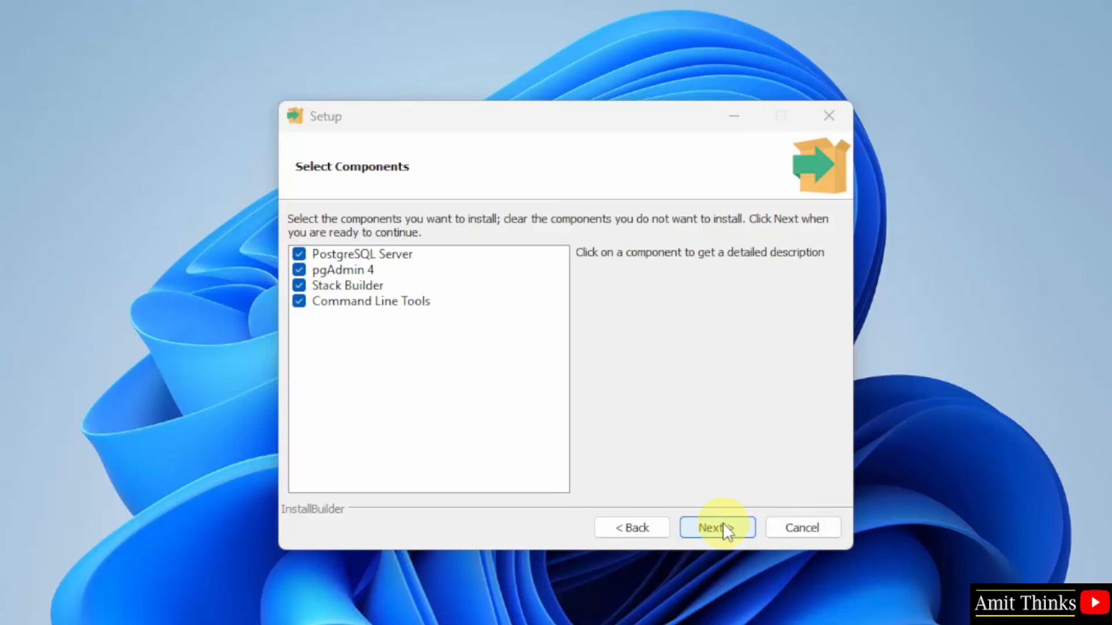
{"action": "left_click", "coordinate": [422, 260]}
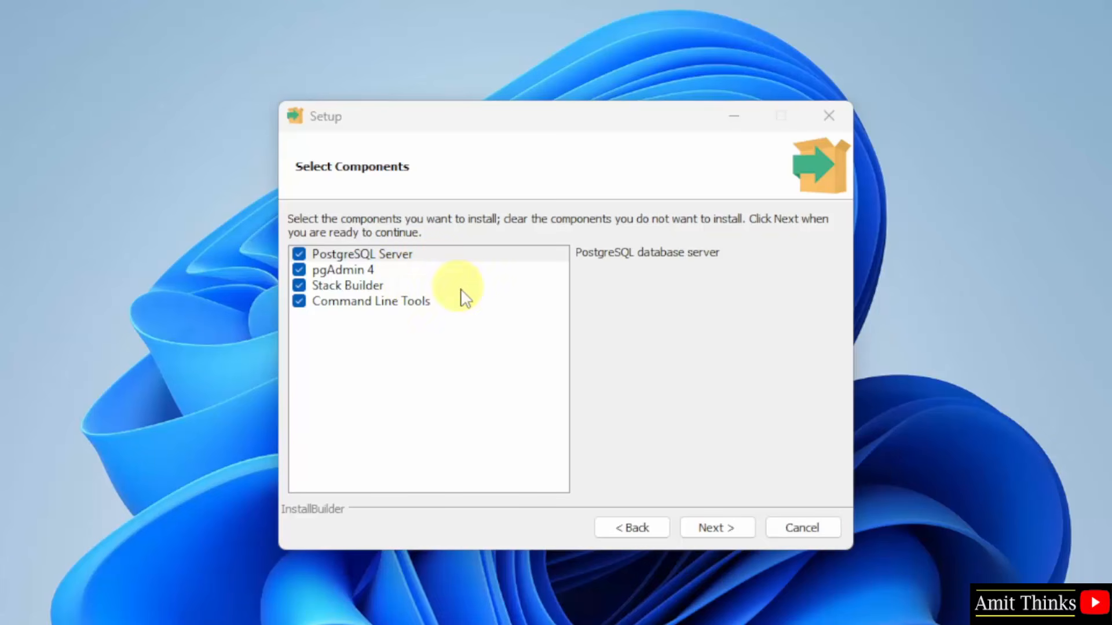
{"action": "left_click", "coordinate": [711, 532]}
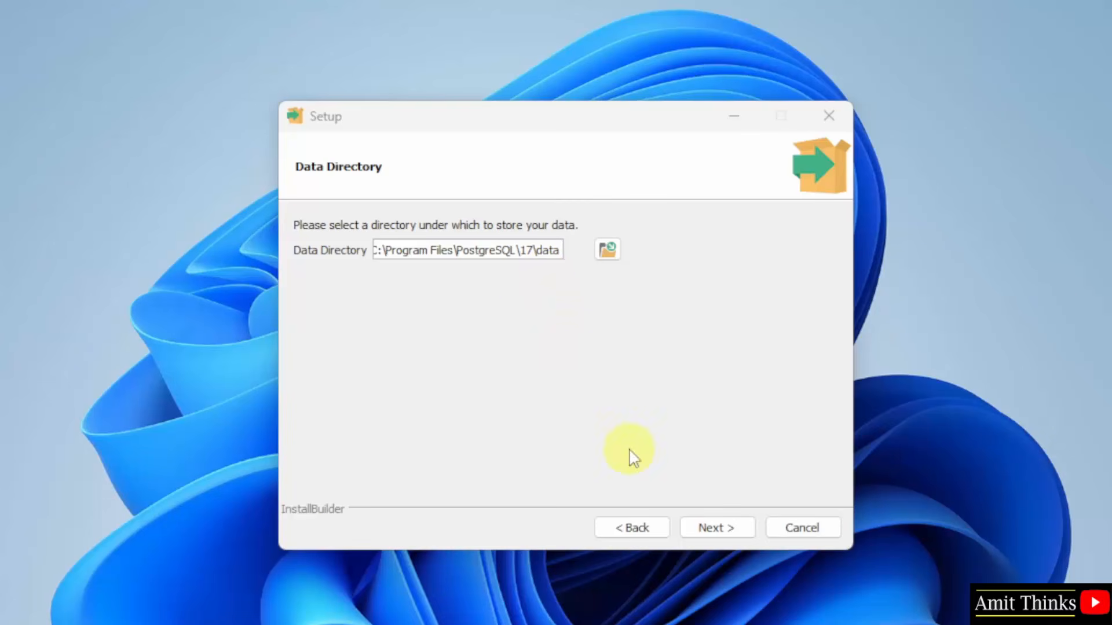
{"action": "left_click", "coordinate": [726, 534]}
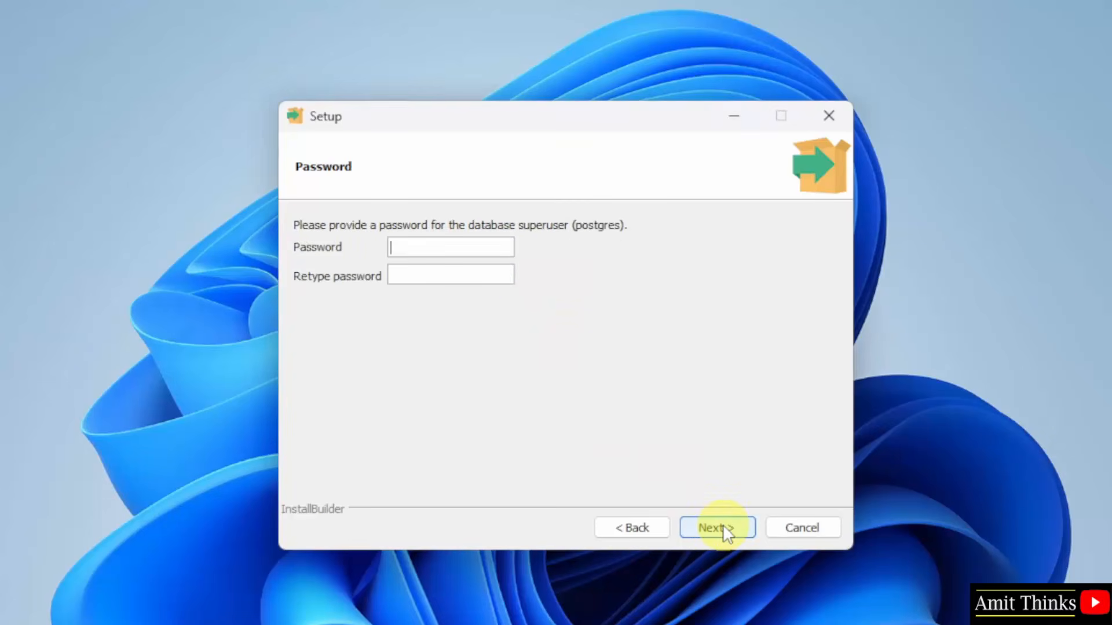
Step: Enter and confirm the database superuser password, then continue
{"action": "left_click", "coordinate": [469, 246]}
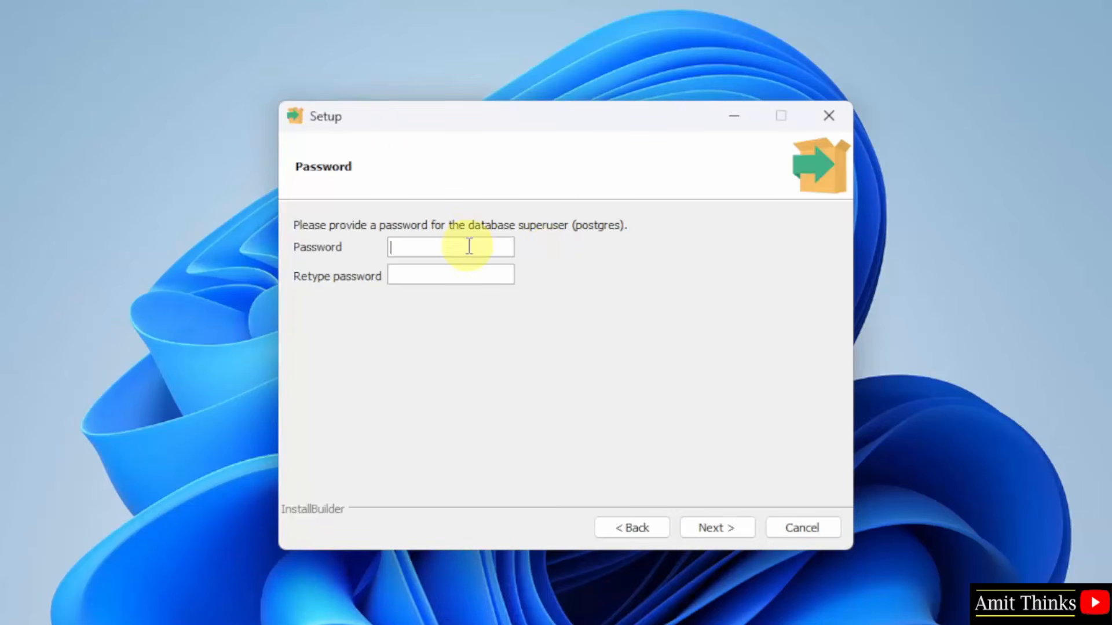
{"action": "type", "text": "123456"}
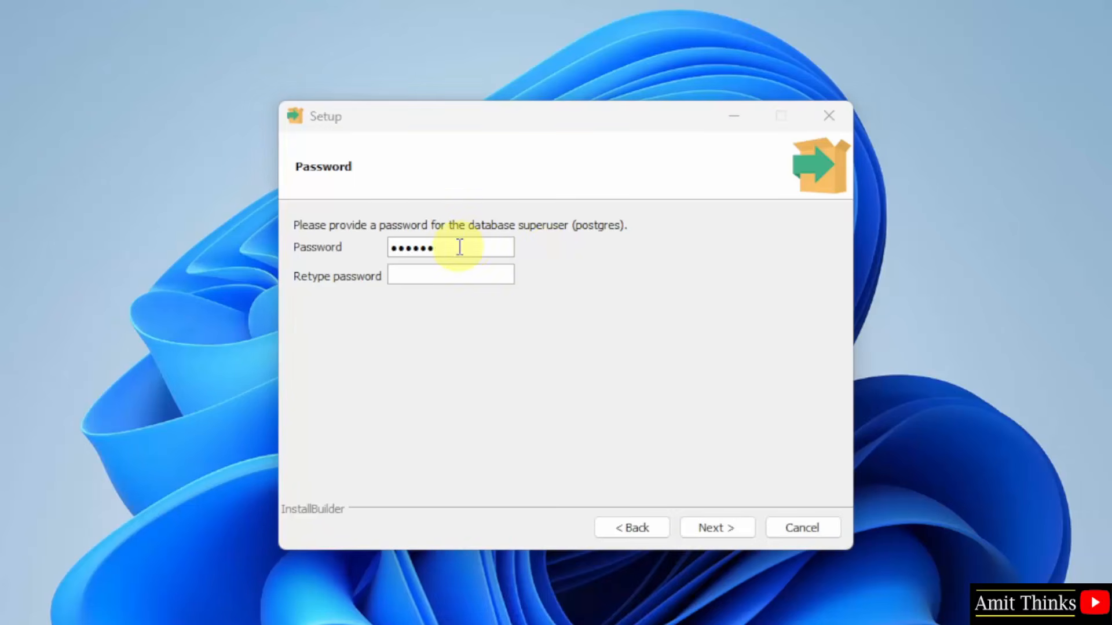
{"action": "left_click", "coordinate": [448, 274]}
{"action": "type", "text": "123456"}
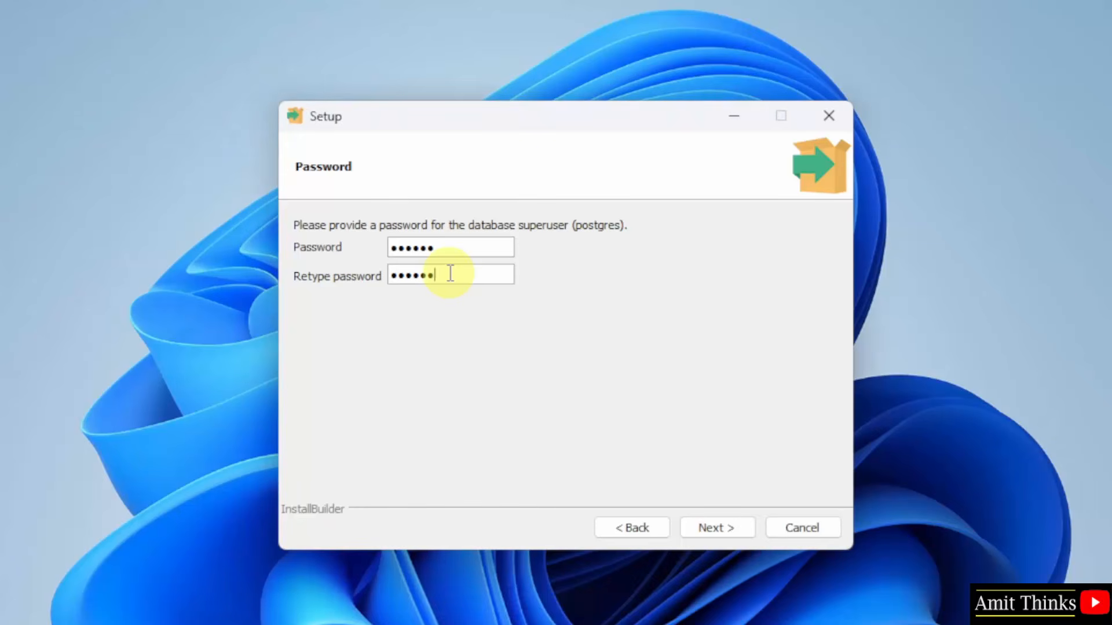
{"action": "left_click", "coordinate": [732, 532]}
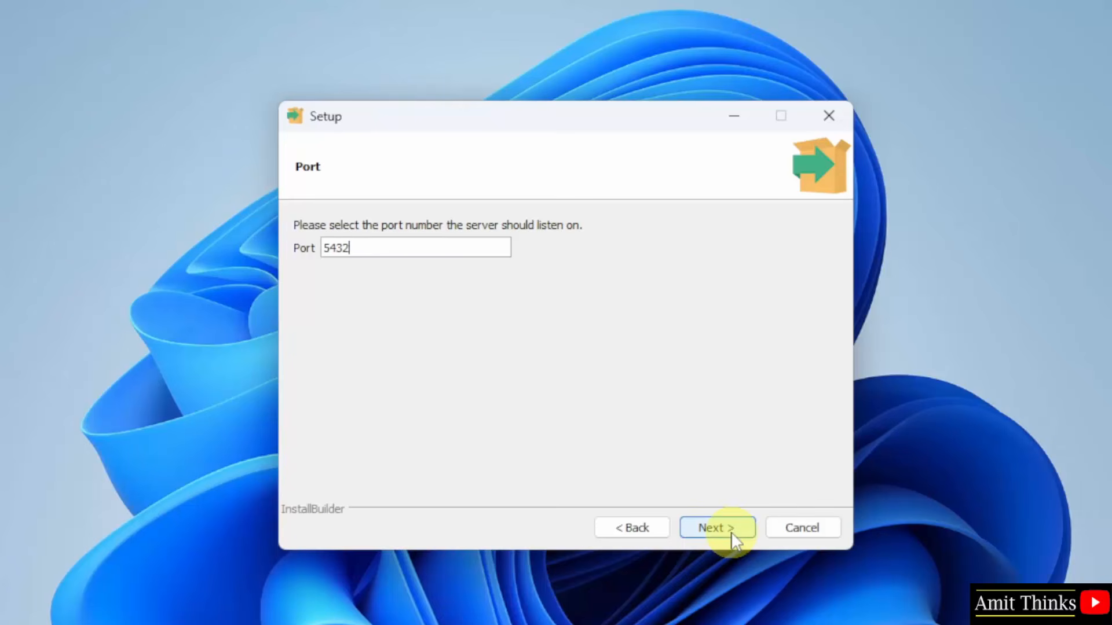
Step: Keep port 5432 and set the database cluster locale to English
{"action": "left_click", "coordinate": [732, 531]}
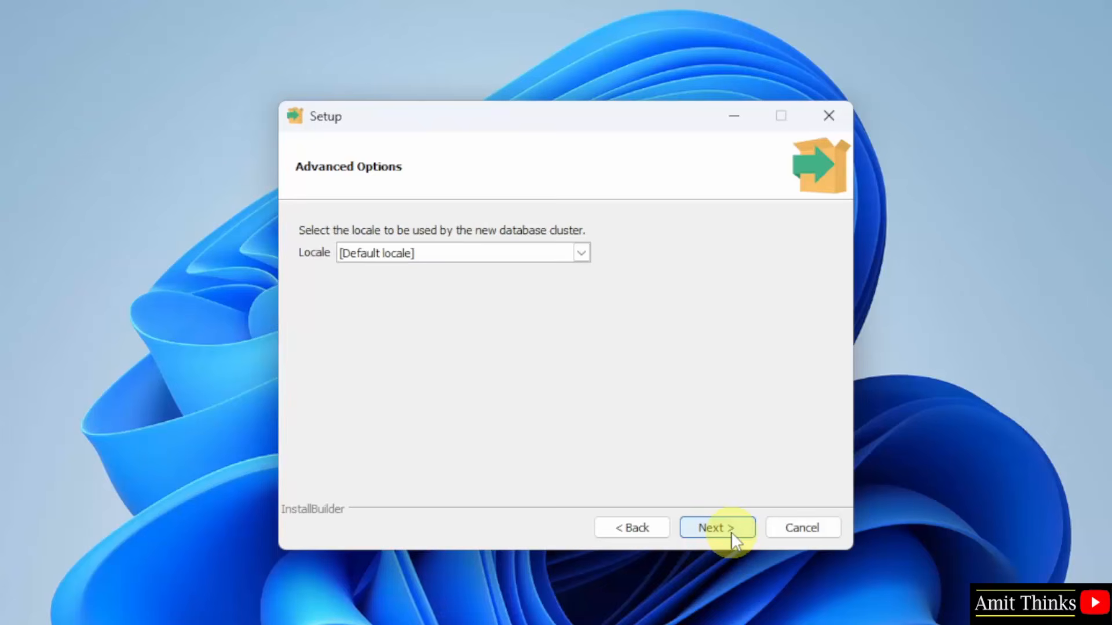
{"action": "left_click", "coordinate": [715, 525]}
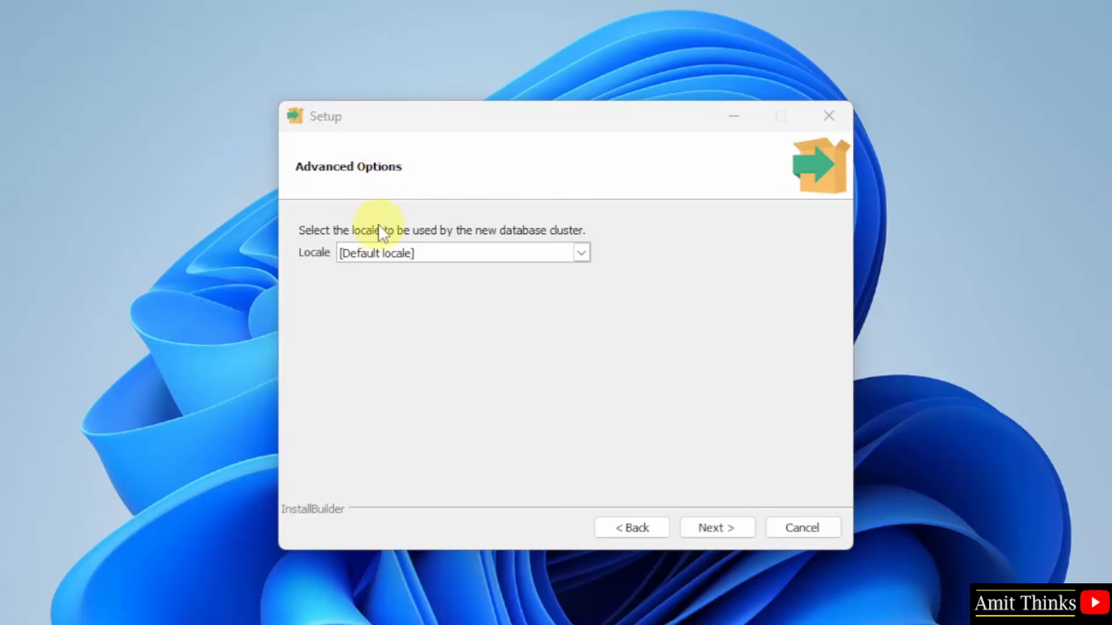
{"action": "left_click", "coordinate": [580, 253]}
{"action": "scroll", "coordinate": [578, 262], "scroll_direction": "down", "scroll_amount": 20}
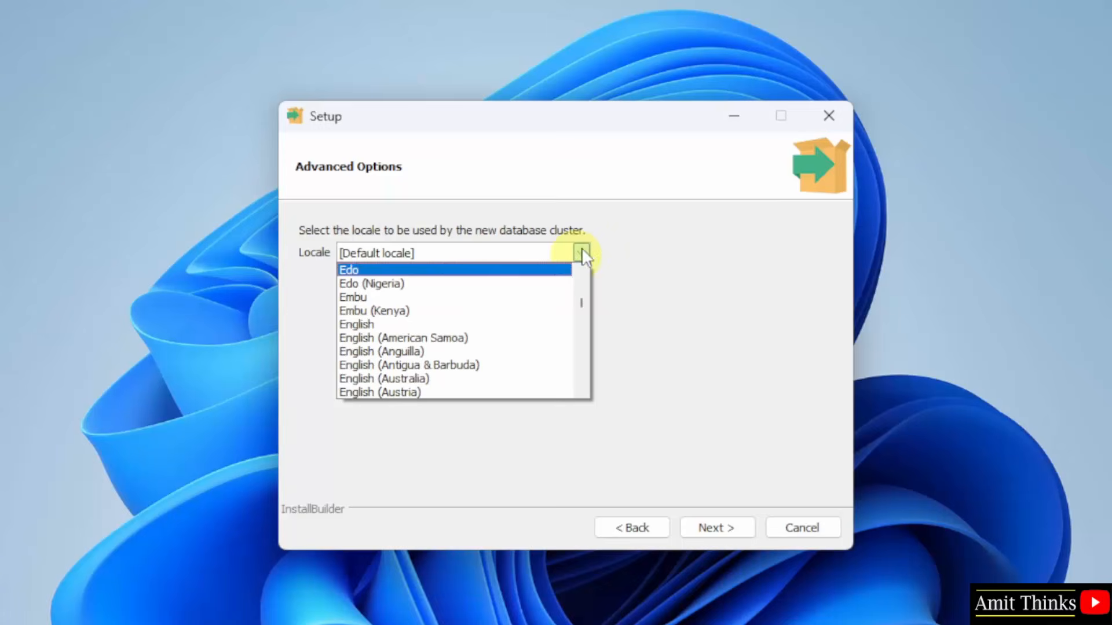
{"action": "left_click", "coordinate": [489, 324]}
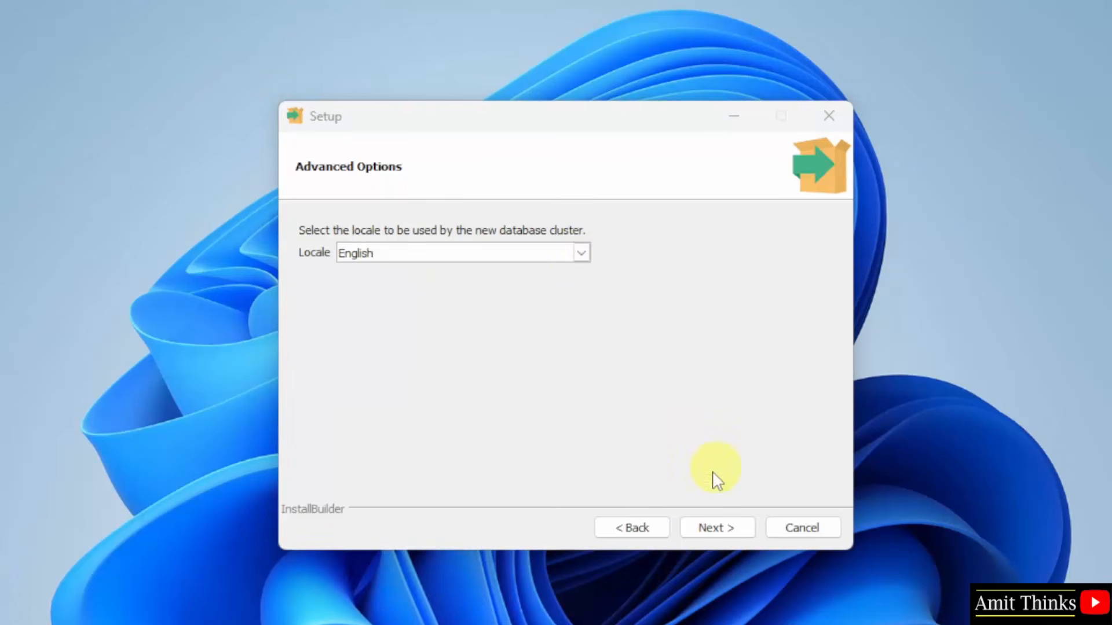
{"action": "left_click", "coordinate": [716, 527]}
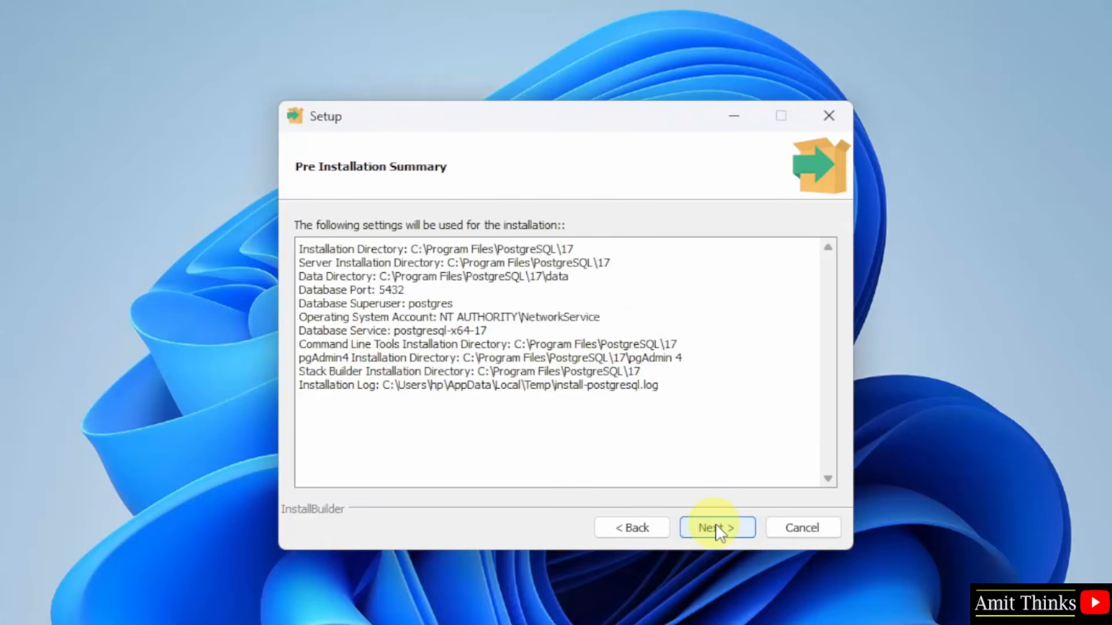
Step: Run the installation from the summary and finish the setup wizard with Stack Builder launch enabled
{"action": "left_click", "coordinate": [718, 531]}
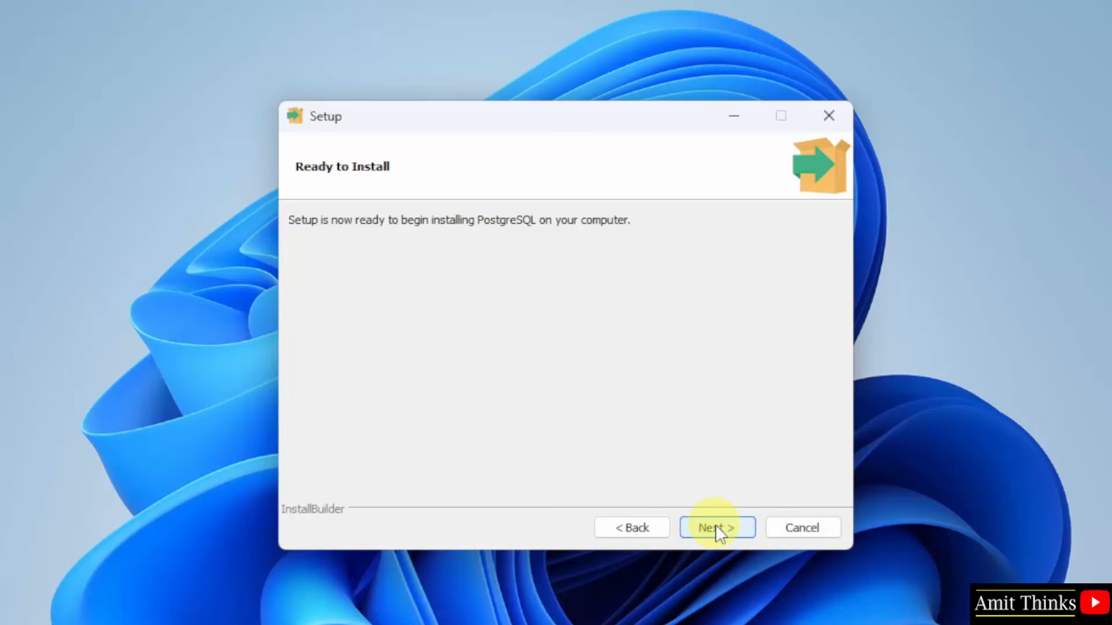
{"action": "left_click", "coordinate": [717, 528]}
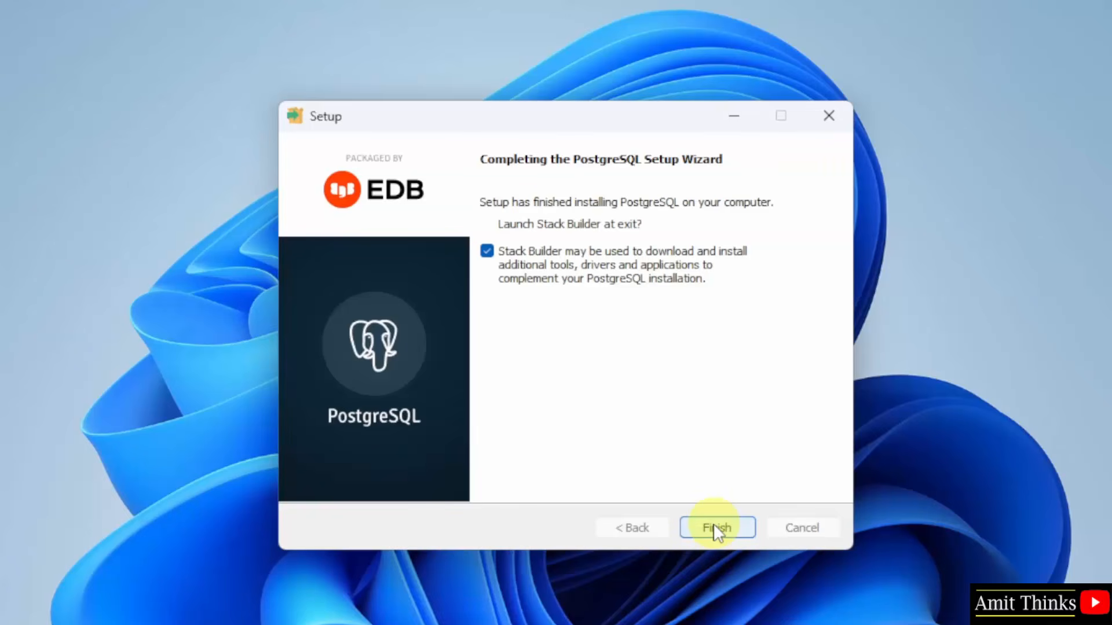
{"action": "left_click", "coordinate": [716, 528]}
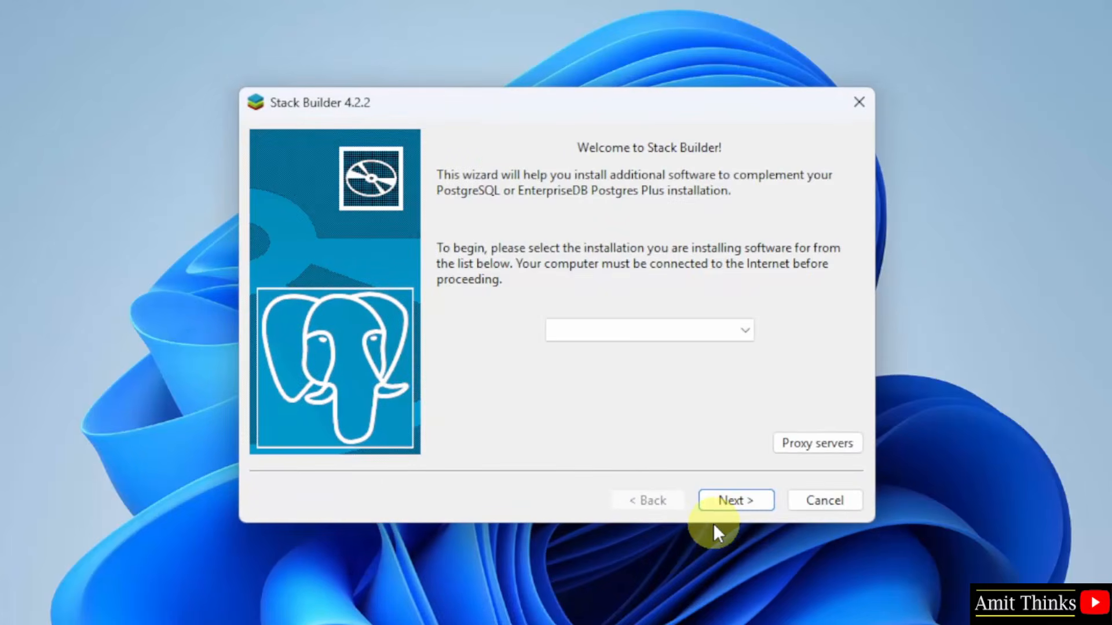
Step: Close the Stack Builder wizard without selecting any installation
{"action": "left_click", "coordinate": [715, 528]}
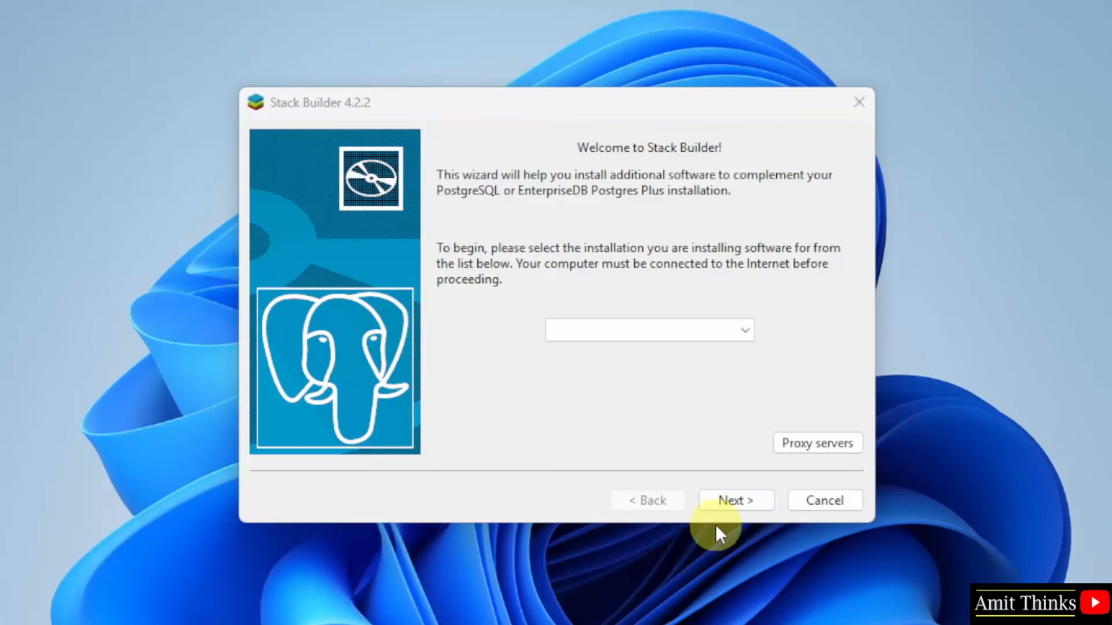
{"action": "left_click", "coordinate": [836, 507]}
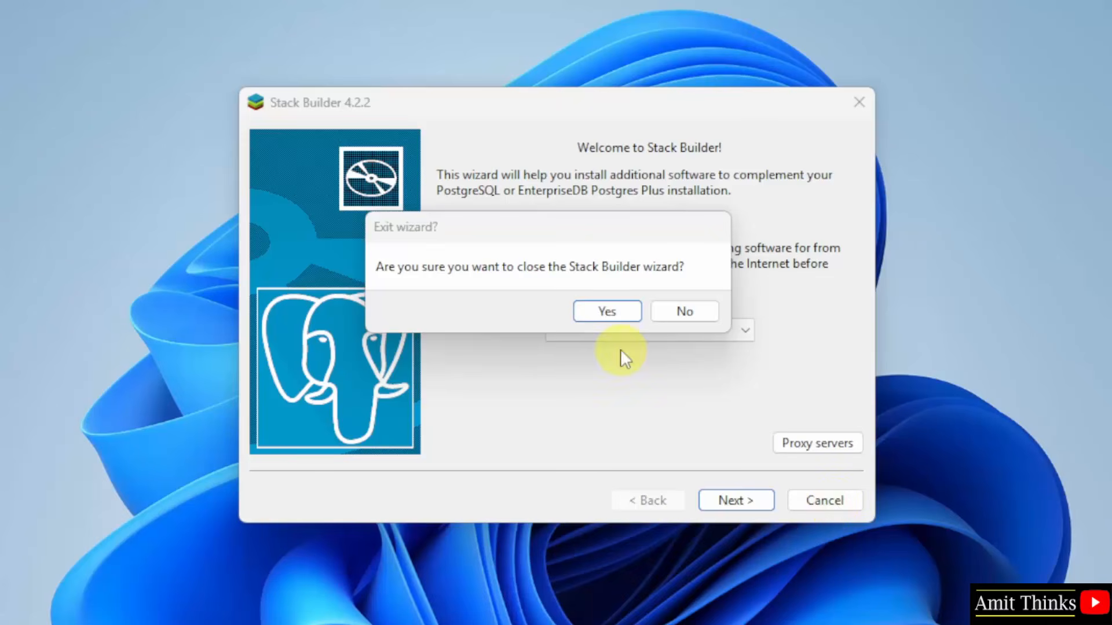
{"action": "left_click", "coordinate": [613, 313]}
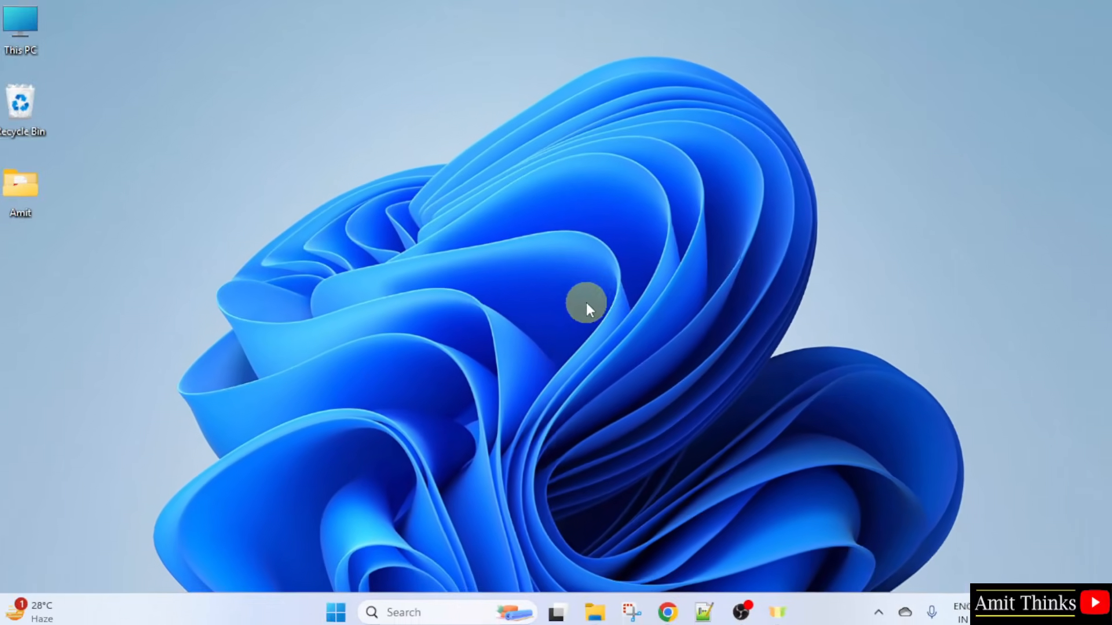
Step: Launch pgAdmin 4 from the Start menu search and maximize its window
{"action": "left_click", "coordinate": [340, 607]}
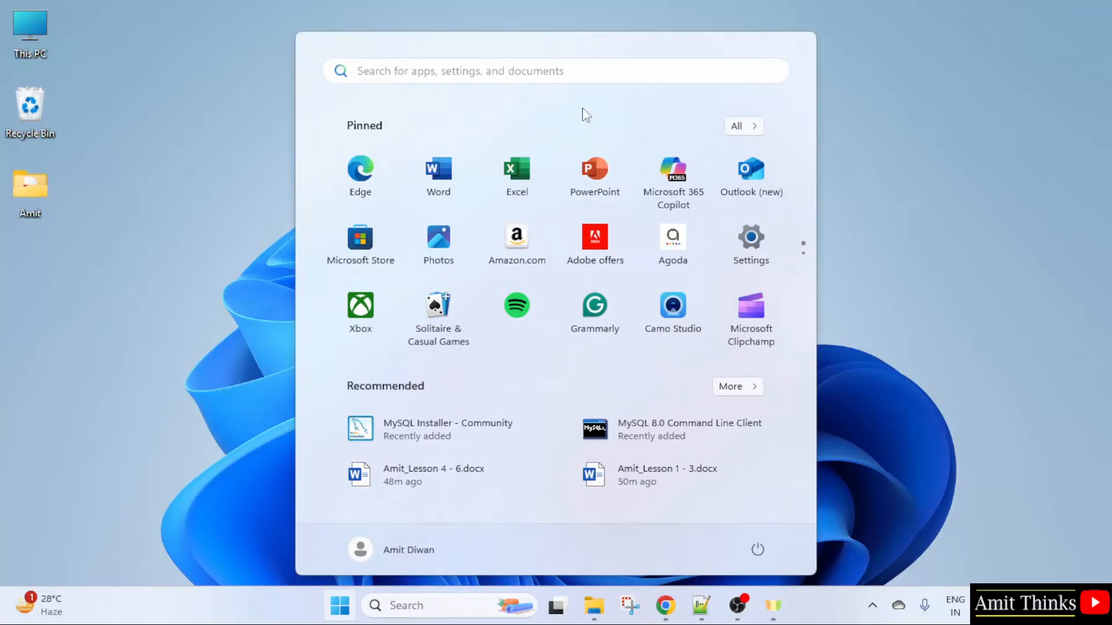
{"action": "type", "text": "pgadmin 4"}
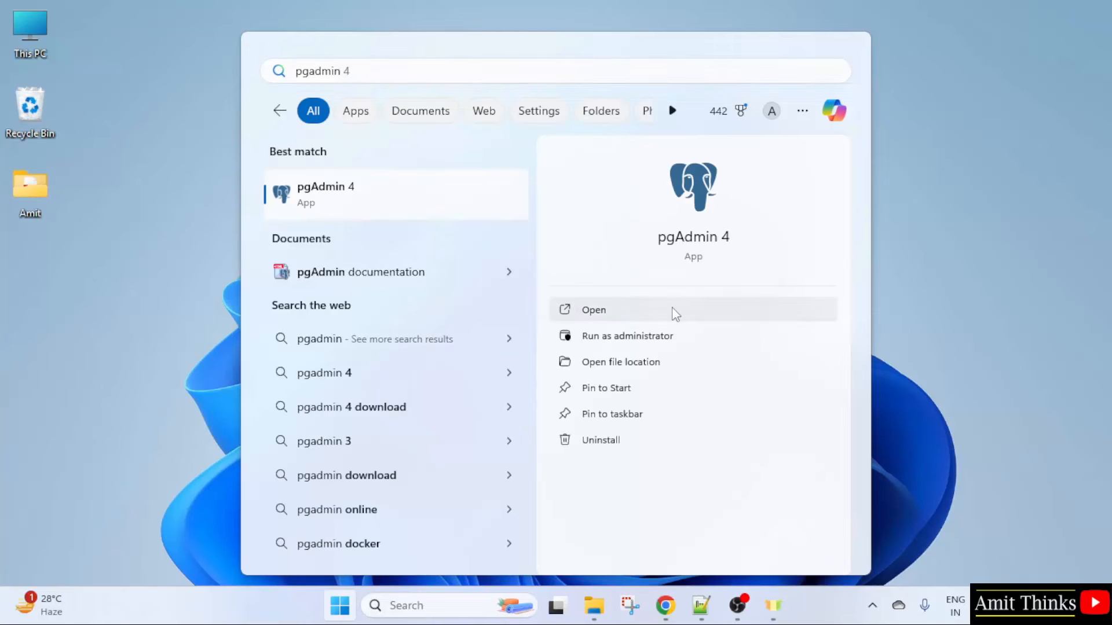
{"action": "left_click", "coordinate": [672, 310]}
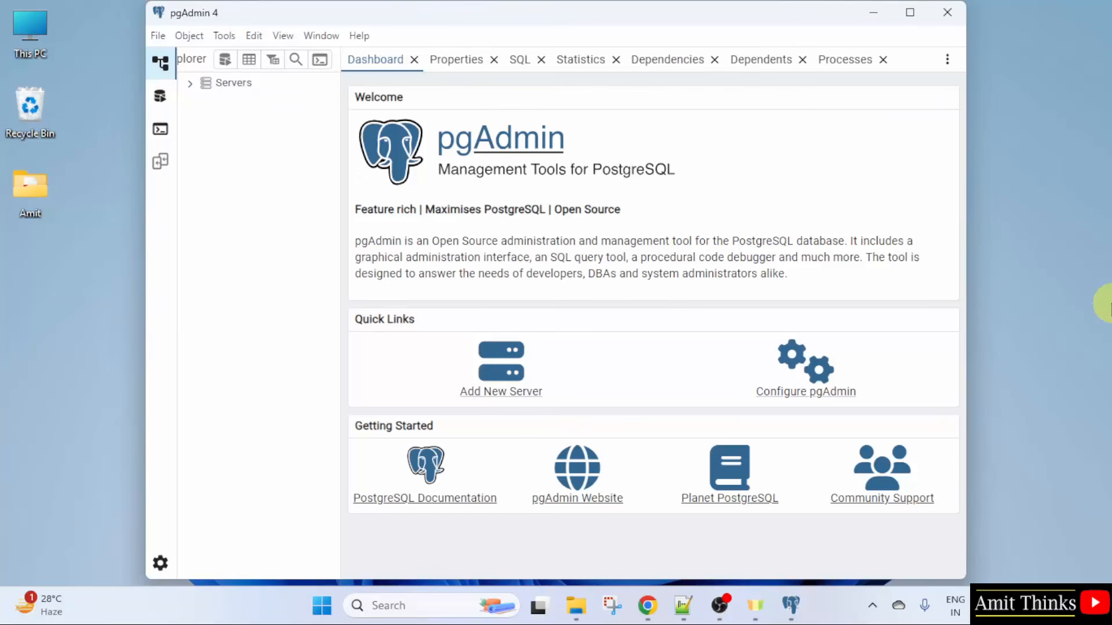
{"action": "left_click", "coordinate": [910, 12]}
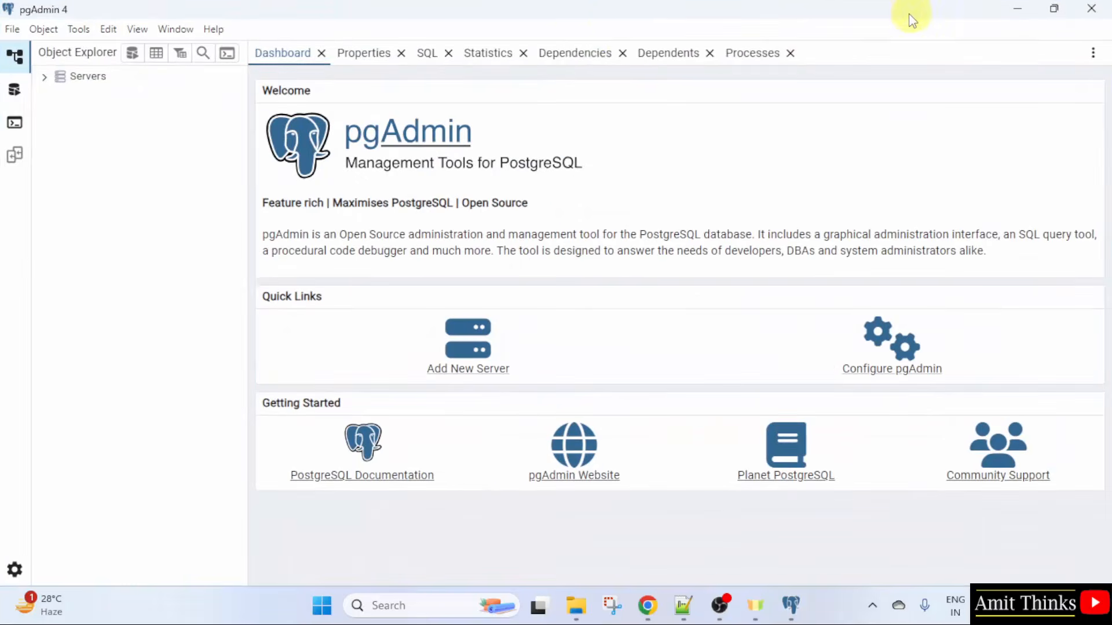
Step: Connect to the PostgreSQL 17 server with the postgres user's password, enabling Save Password
{"action": "left_click", "coordinate": [45, 78]}
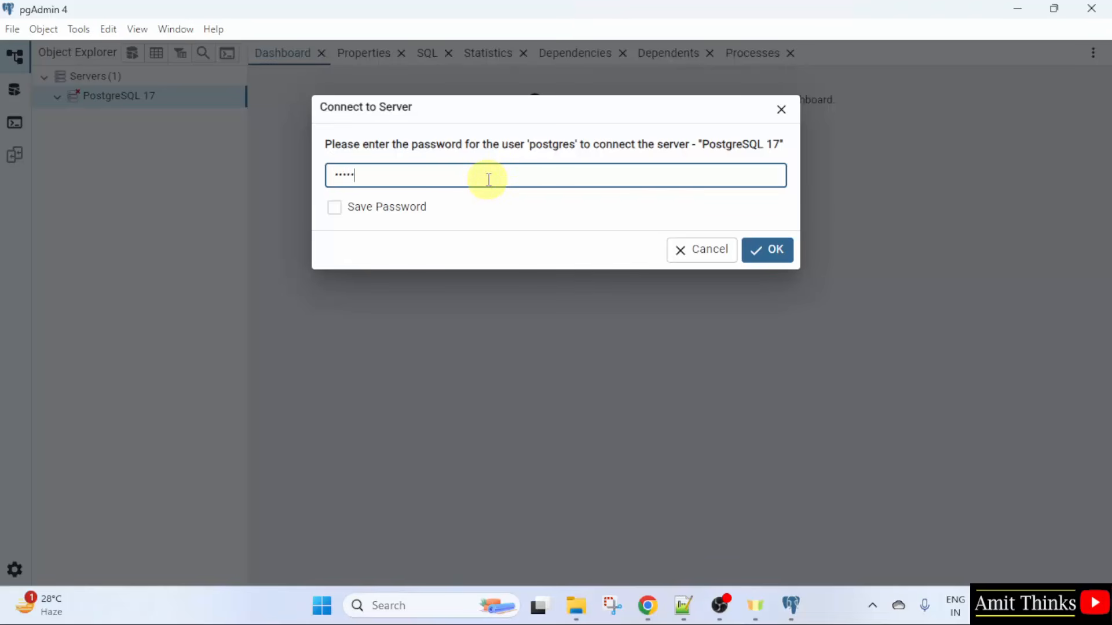
{"action": "left_click", "coordinate": [372, 216]}
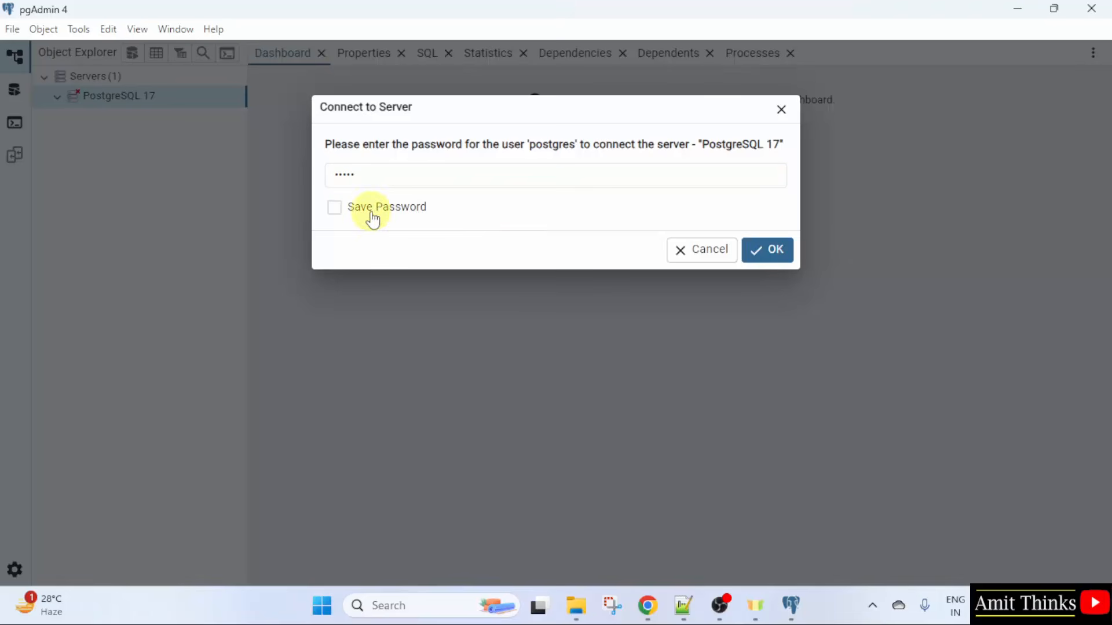
{"action": "left_click", "coordinate": [769, 262]}
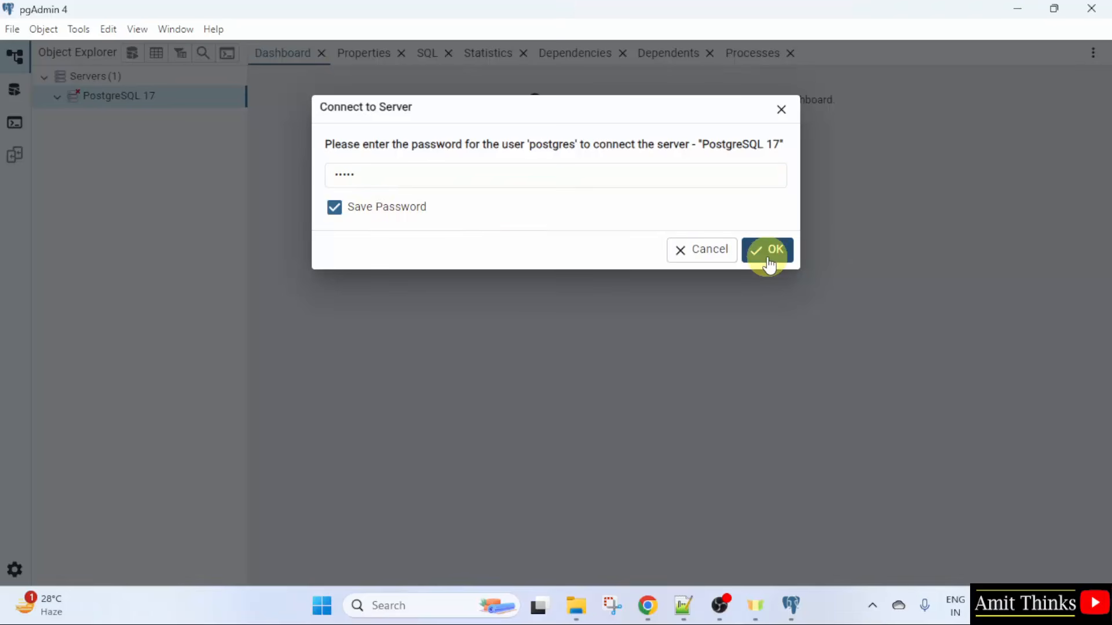
{"action": "left_click", "coordinate": [771, 261]}
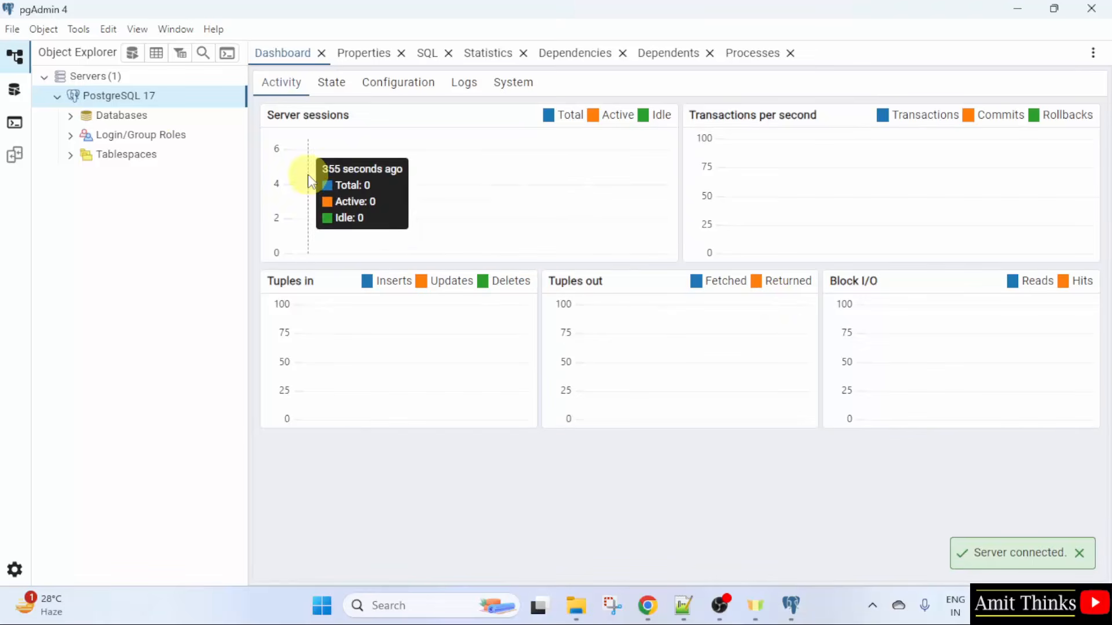
Step: Create a new database named AmitDB under Databases and save it
{"action": "left_click", "coordinate": [86, 115]}
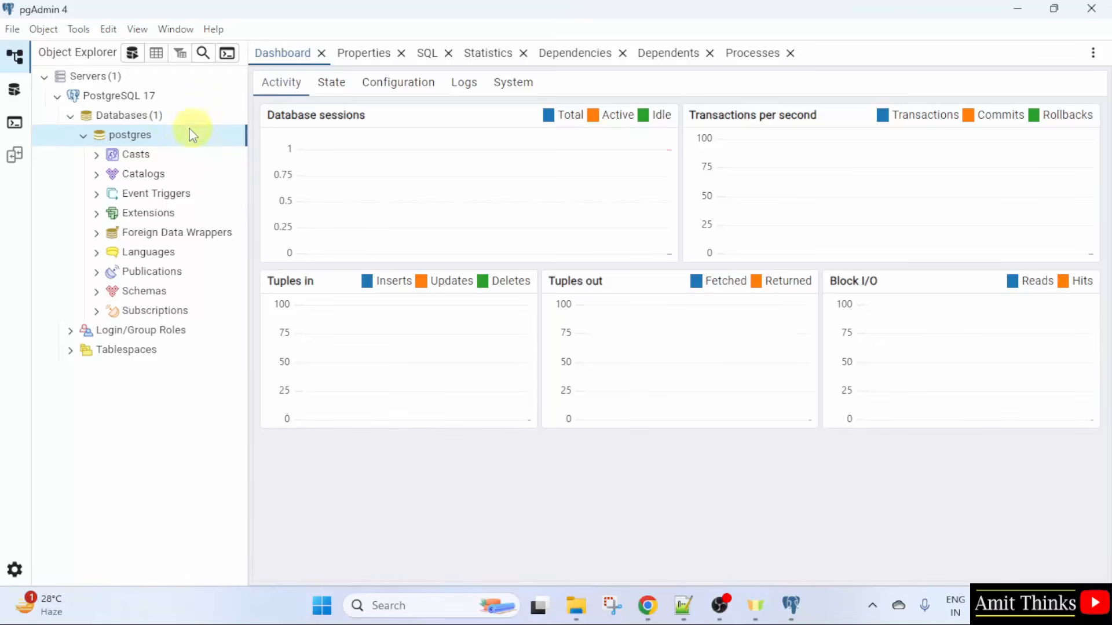
{"action": "right_click", "coordinate": [152, 119]}
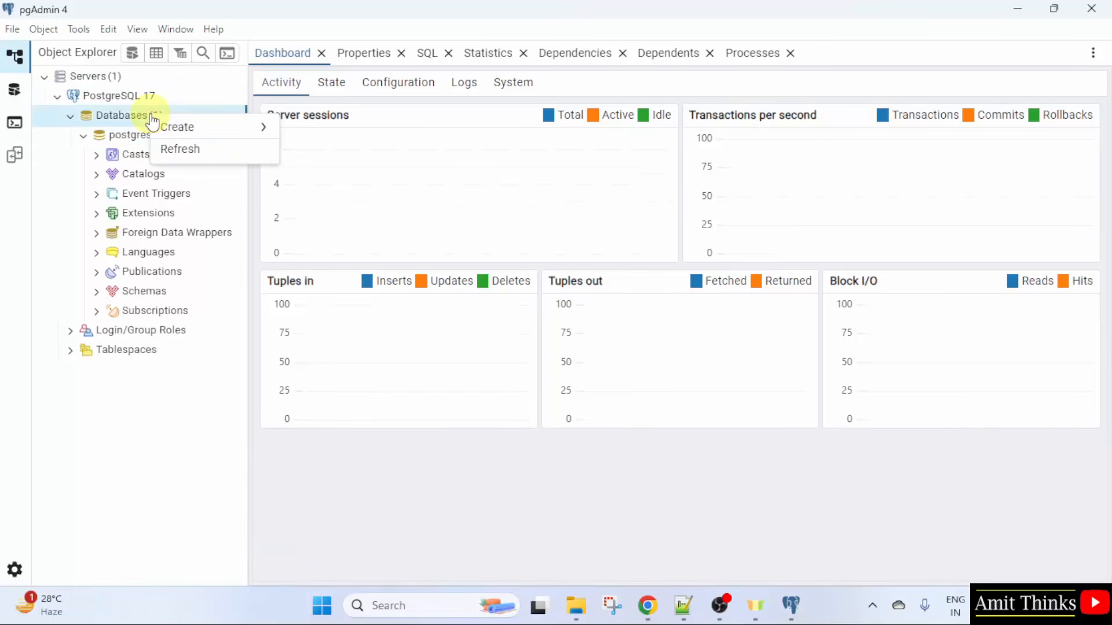
{"action": "mouse_move", "coordinate": [208, 130]}
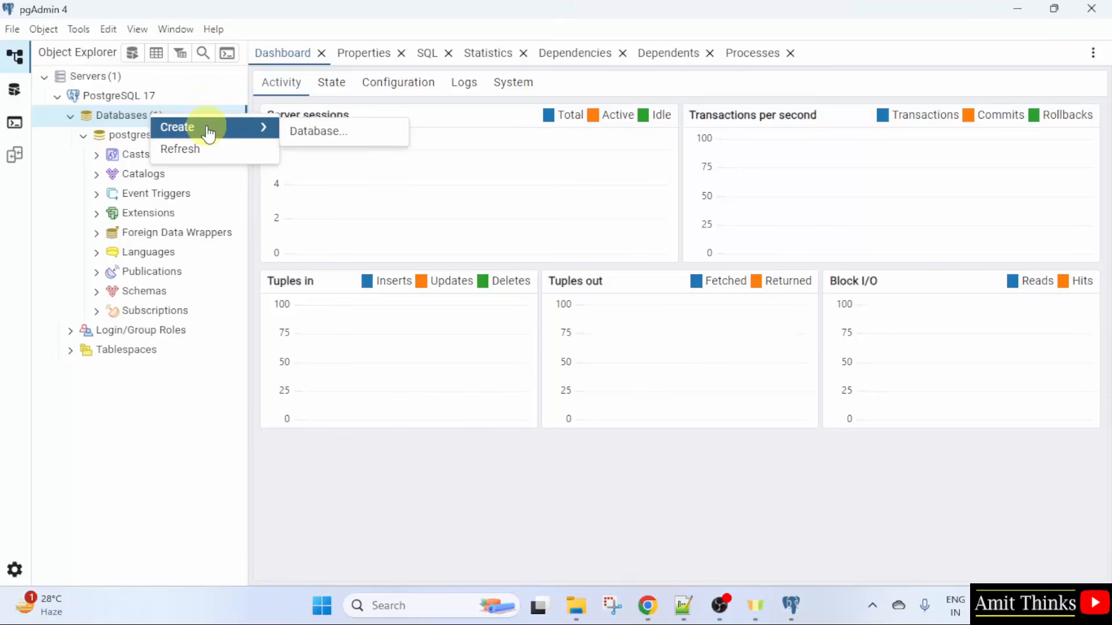
{"action": "left_click", "coordinate": [364, 139]}
{"action": "type", "text": "A"}
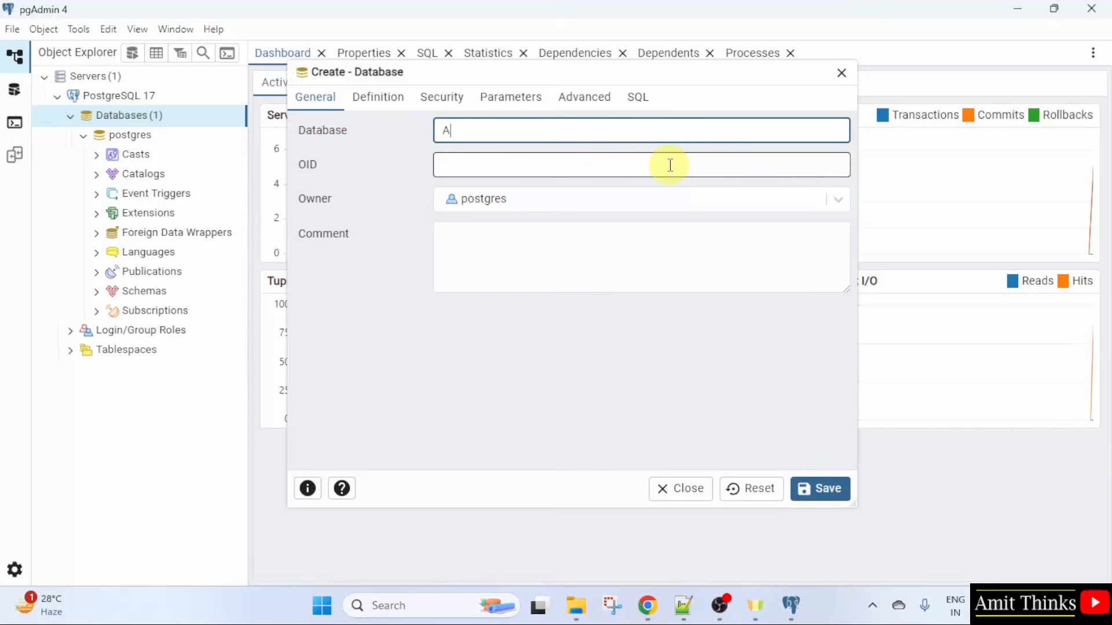
{"action": "type", "text": "mitDB"}
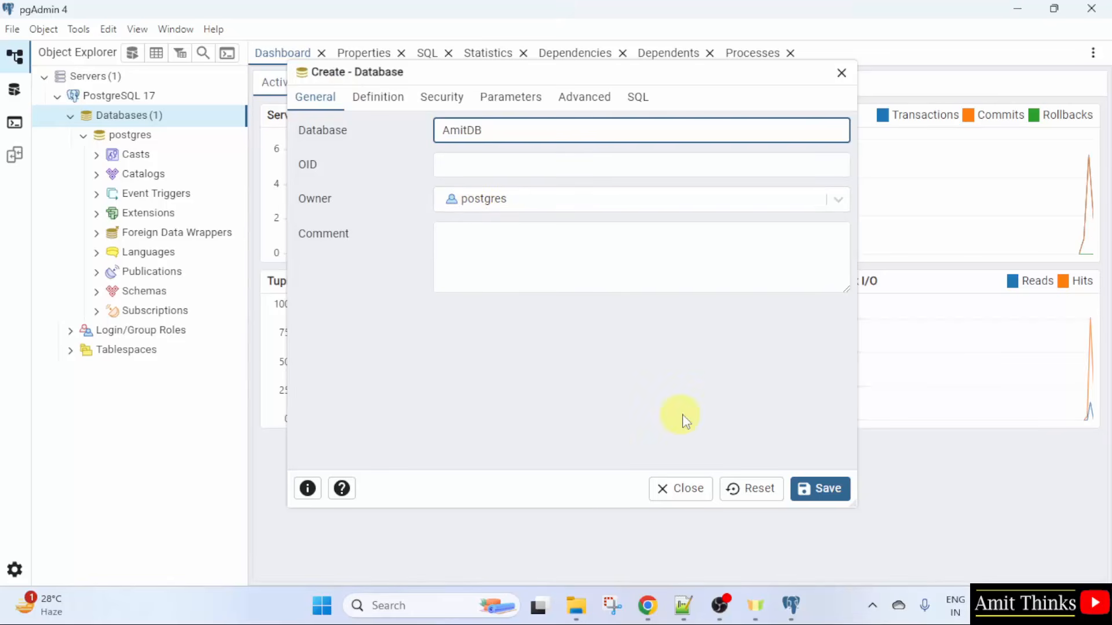
{"action": "left_click", "coordinate": [825, 492]}
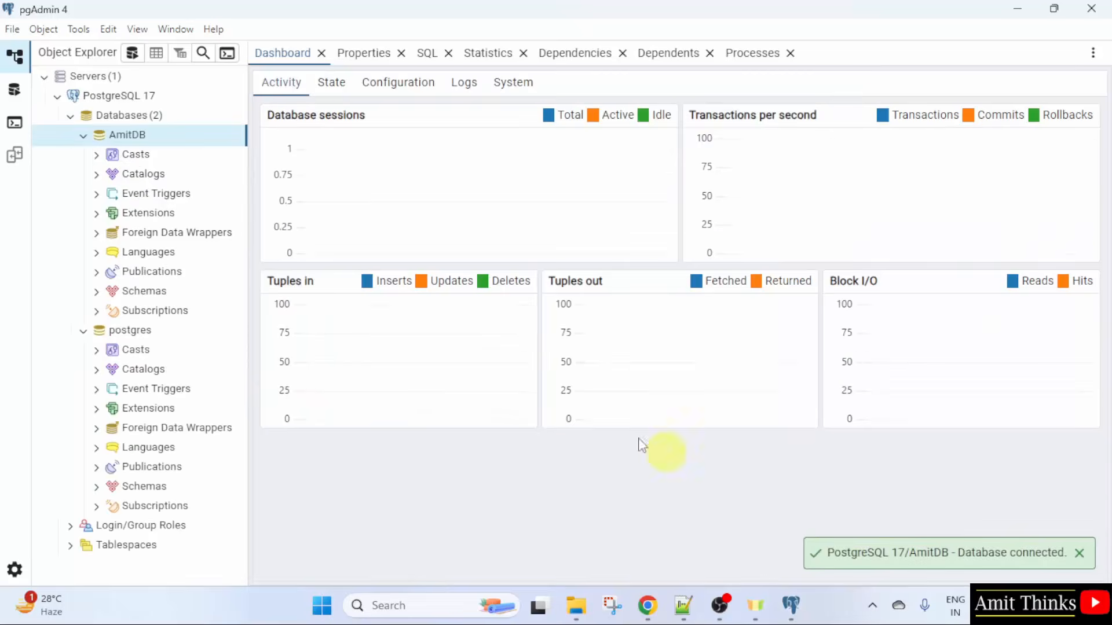
Step: Expand the AmitDB database node to inspect its objects
{"action": "left_click", "coordinate": [83, 135]}
{"action": "left_click", "coordinate": [82, 135]}
{"action": "left_click", "coordinate": [83, 135]}
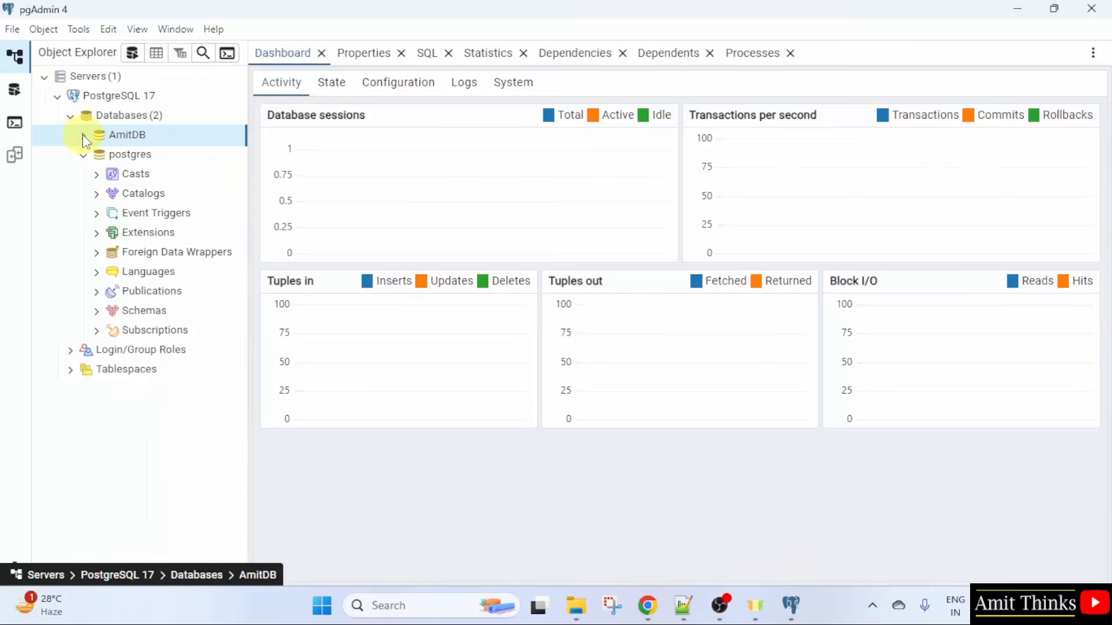
{"action": "left_click", "coordinate": [83, 136]}
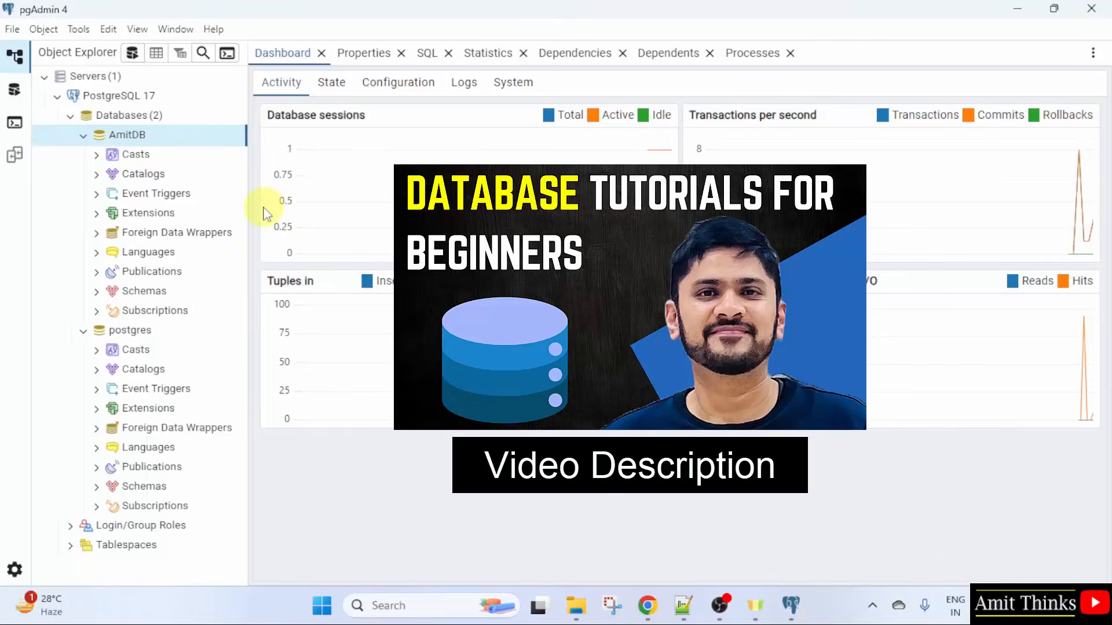